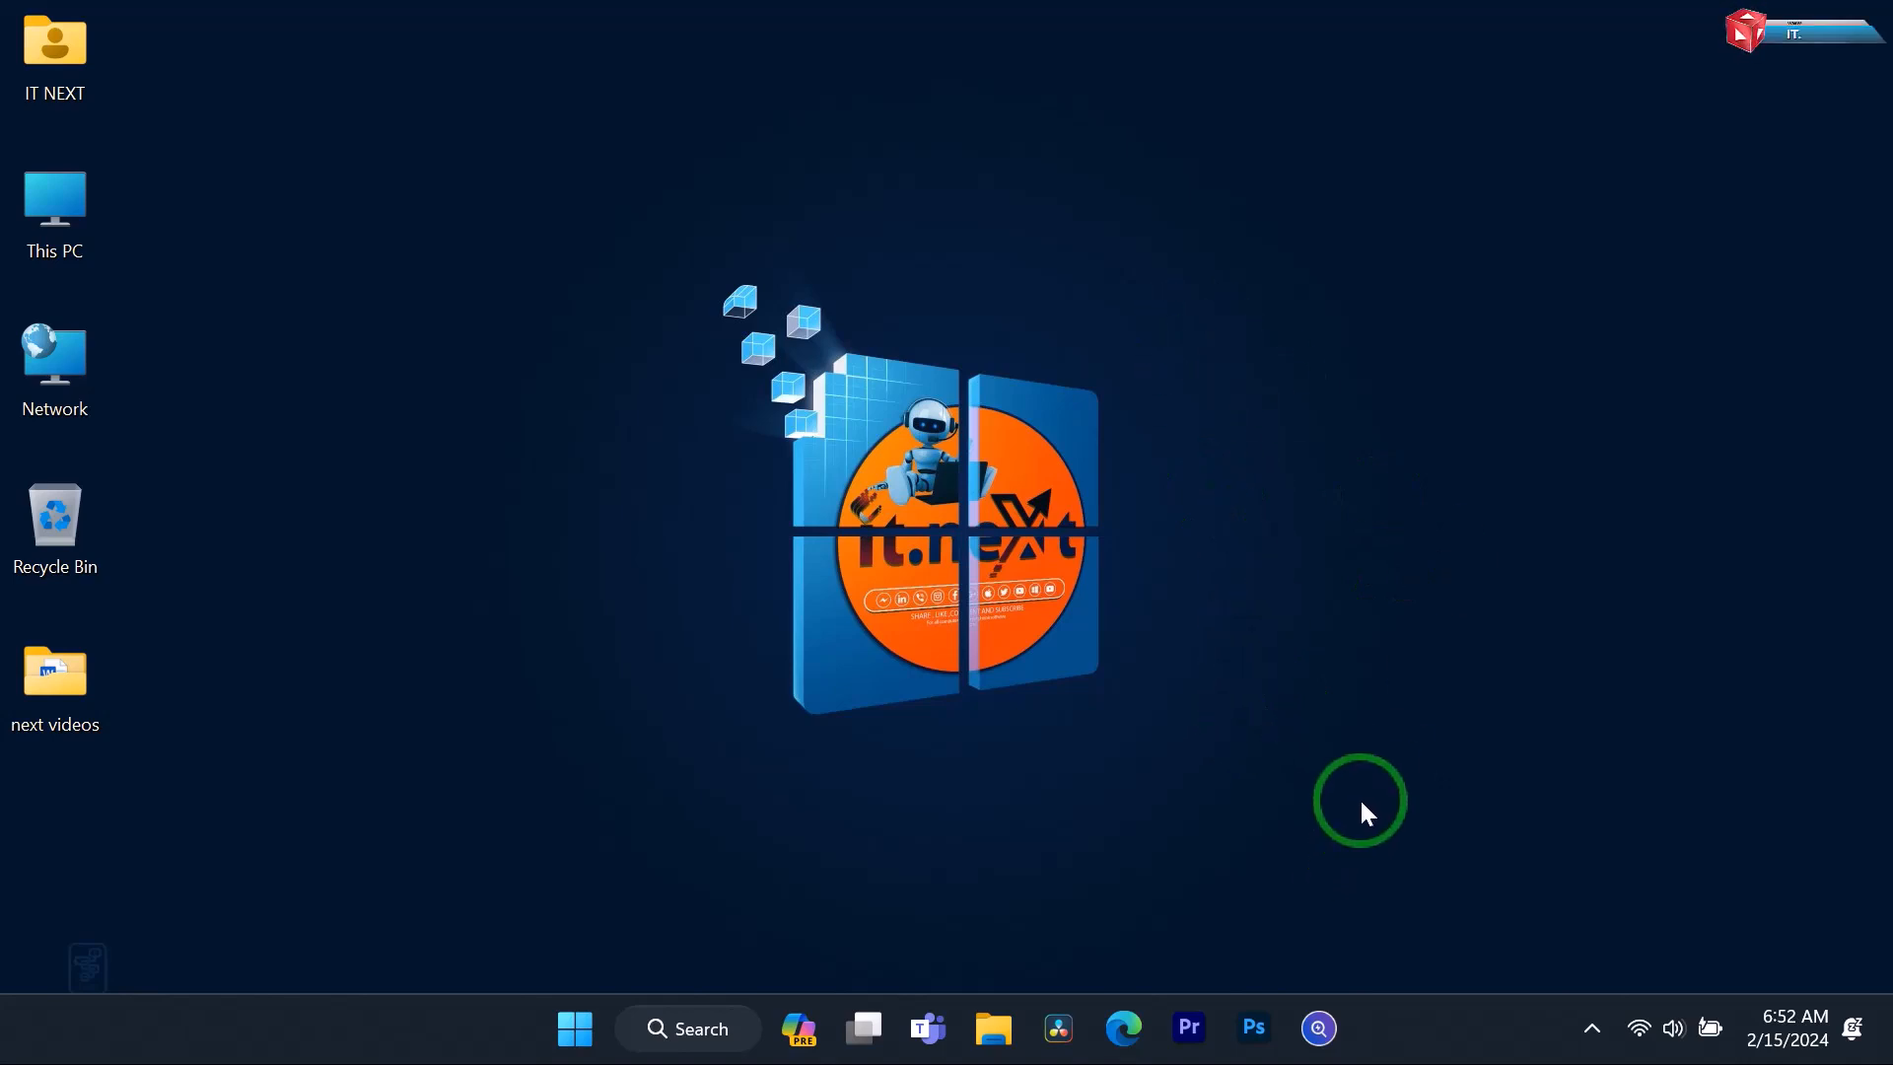
# Step: Launch Google Chrome from the Start menu's pinned browser apps
pyautogui.click(575, 1026)
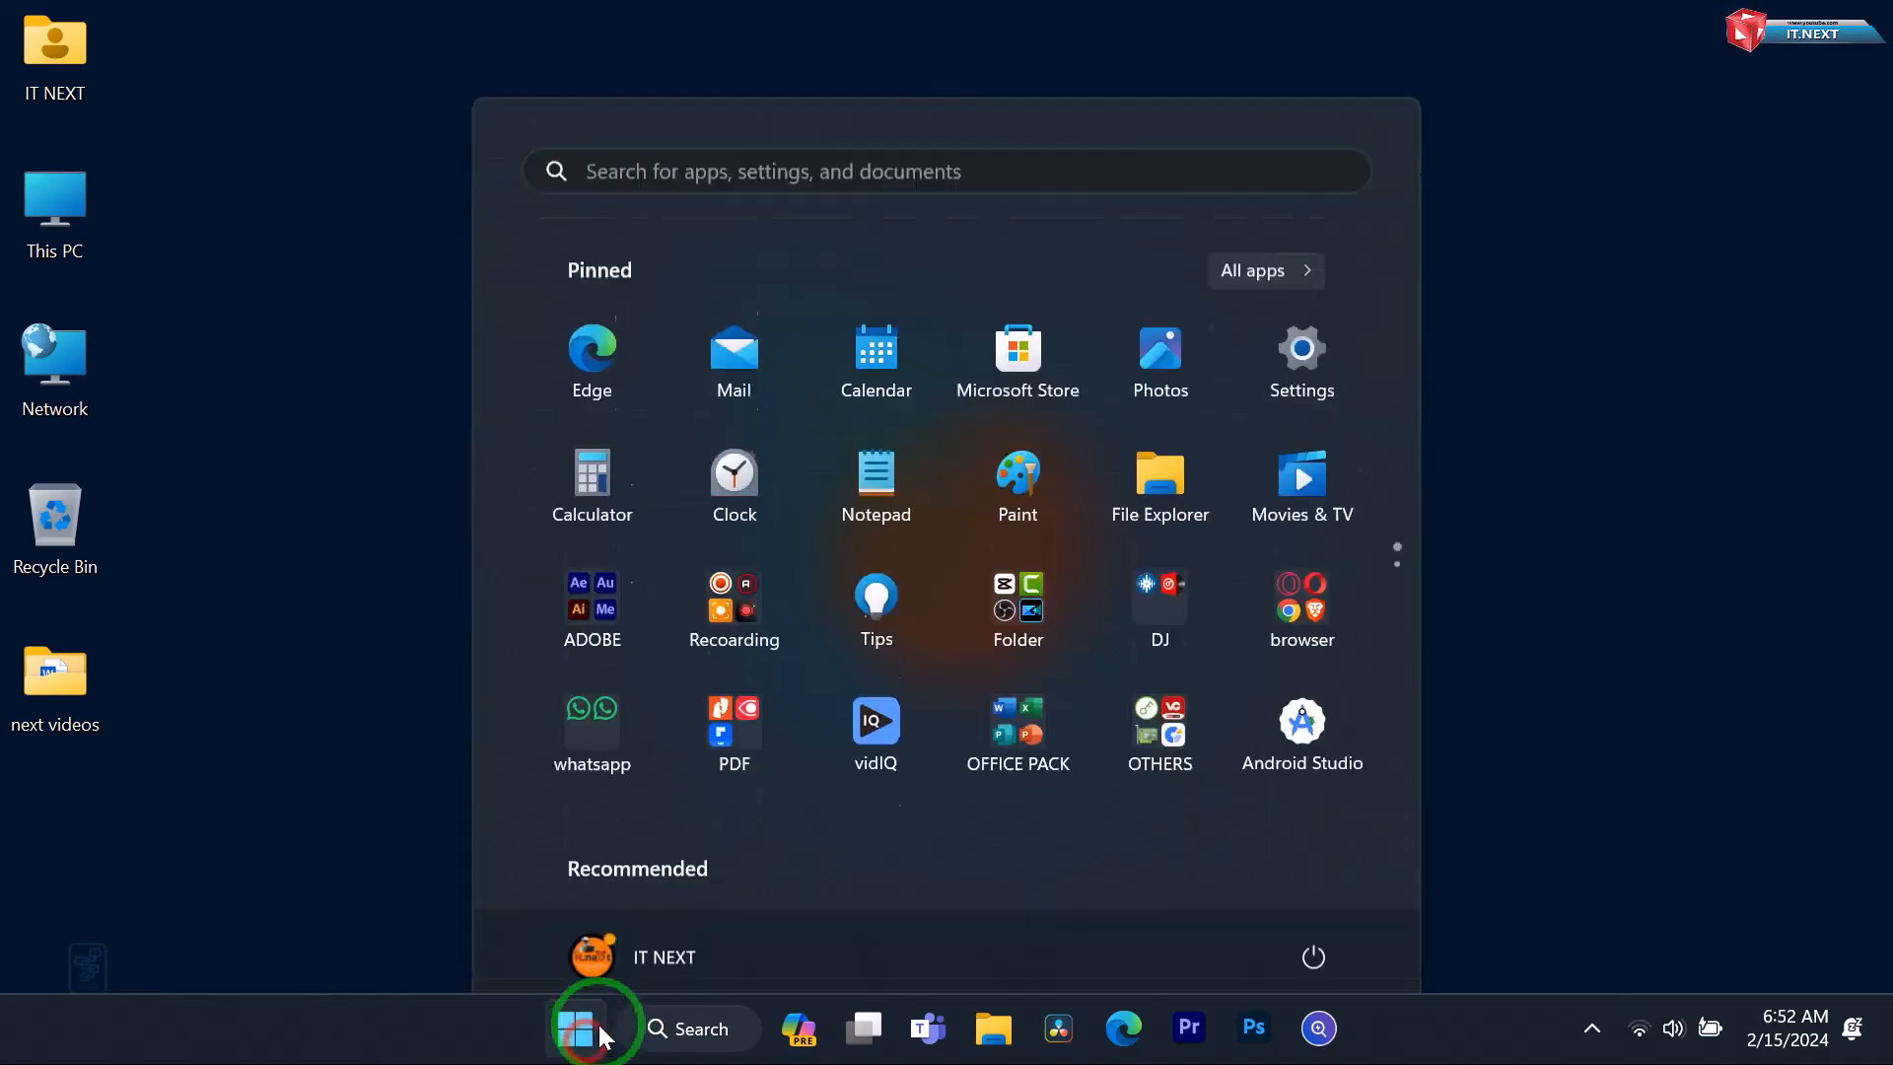
pyautogui.click(1309, 609)
pyautogui.click(998, 455)
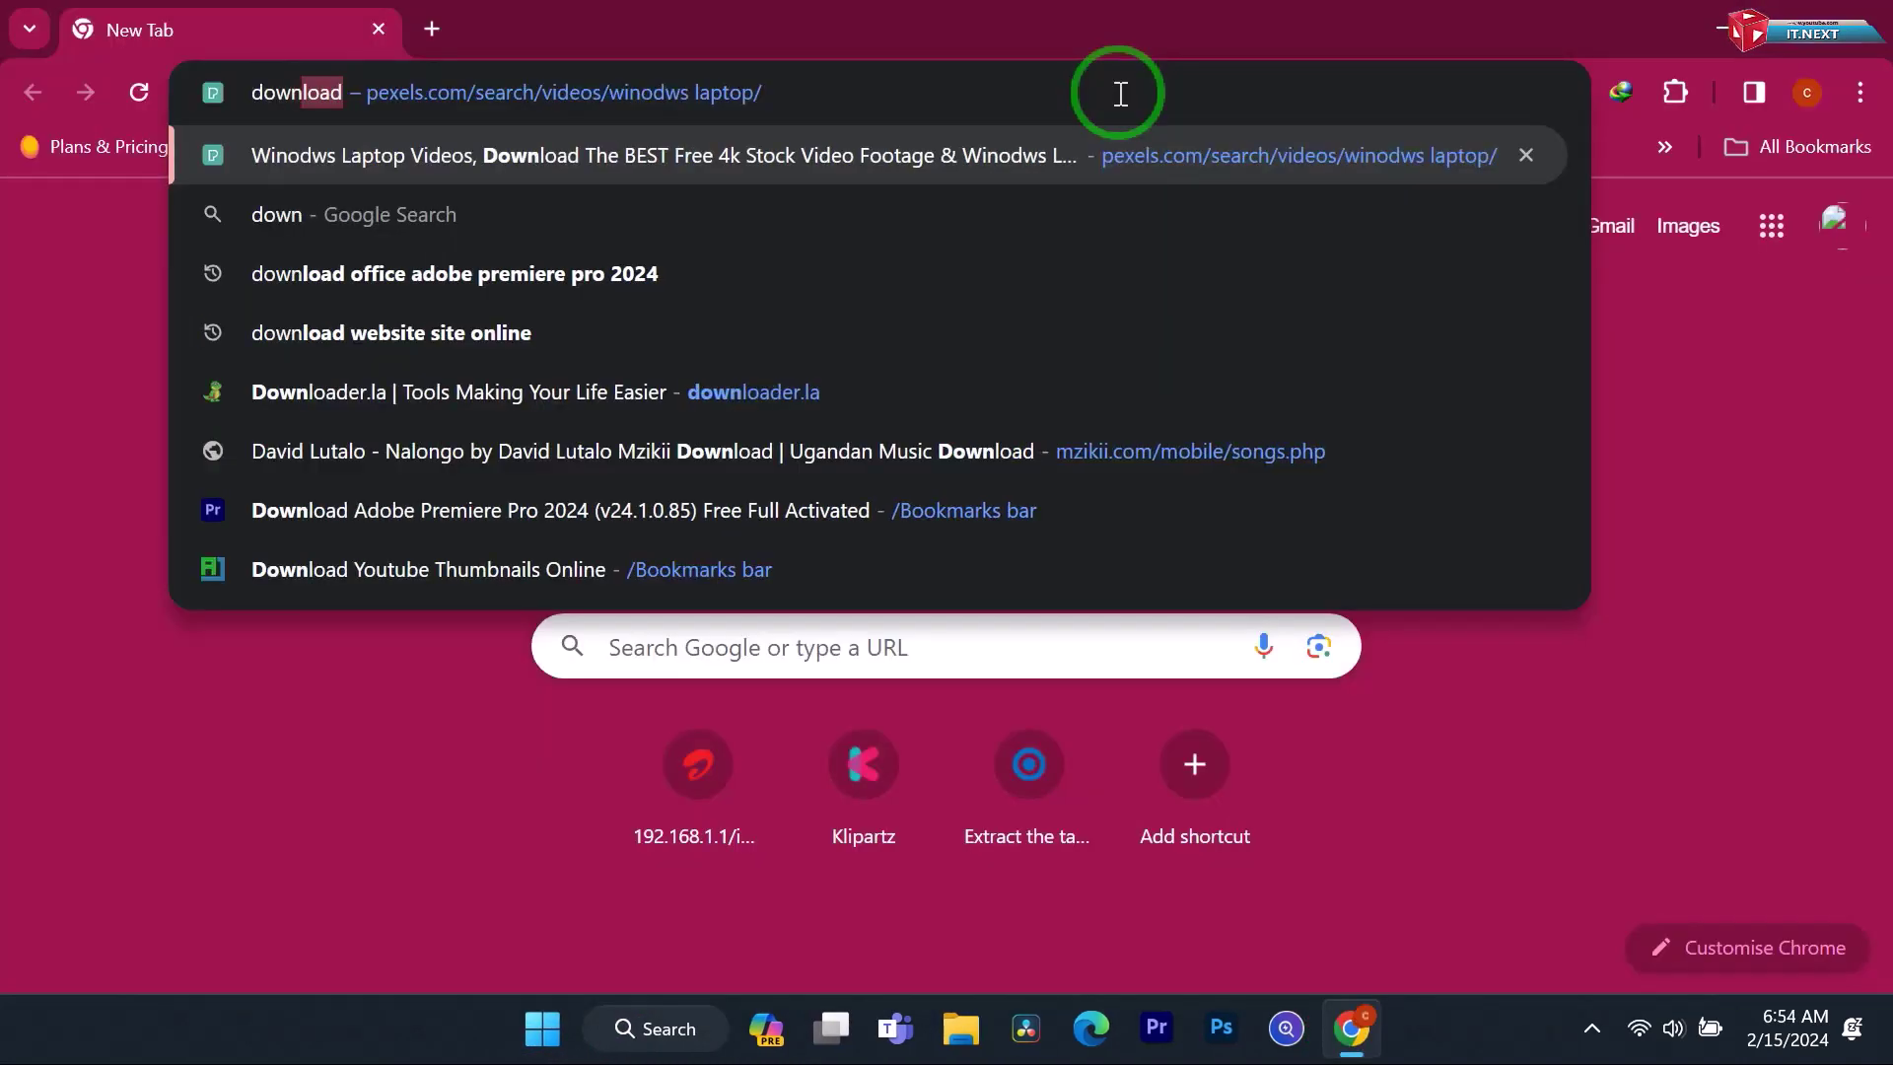
pyautogui.write('load')
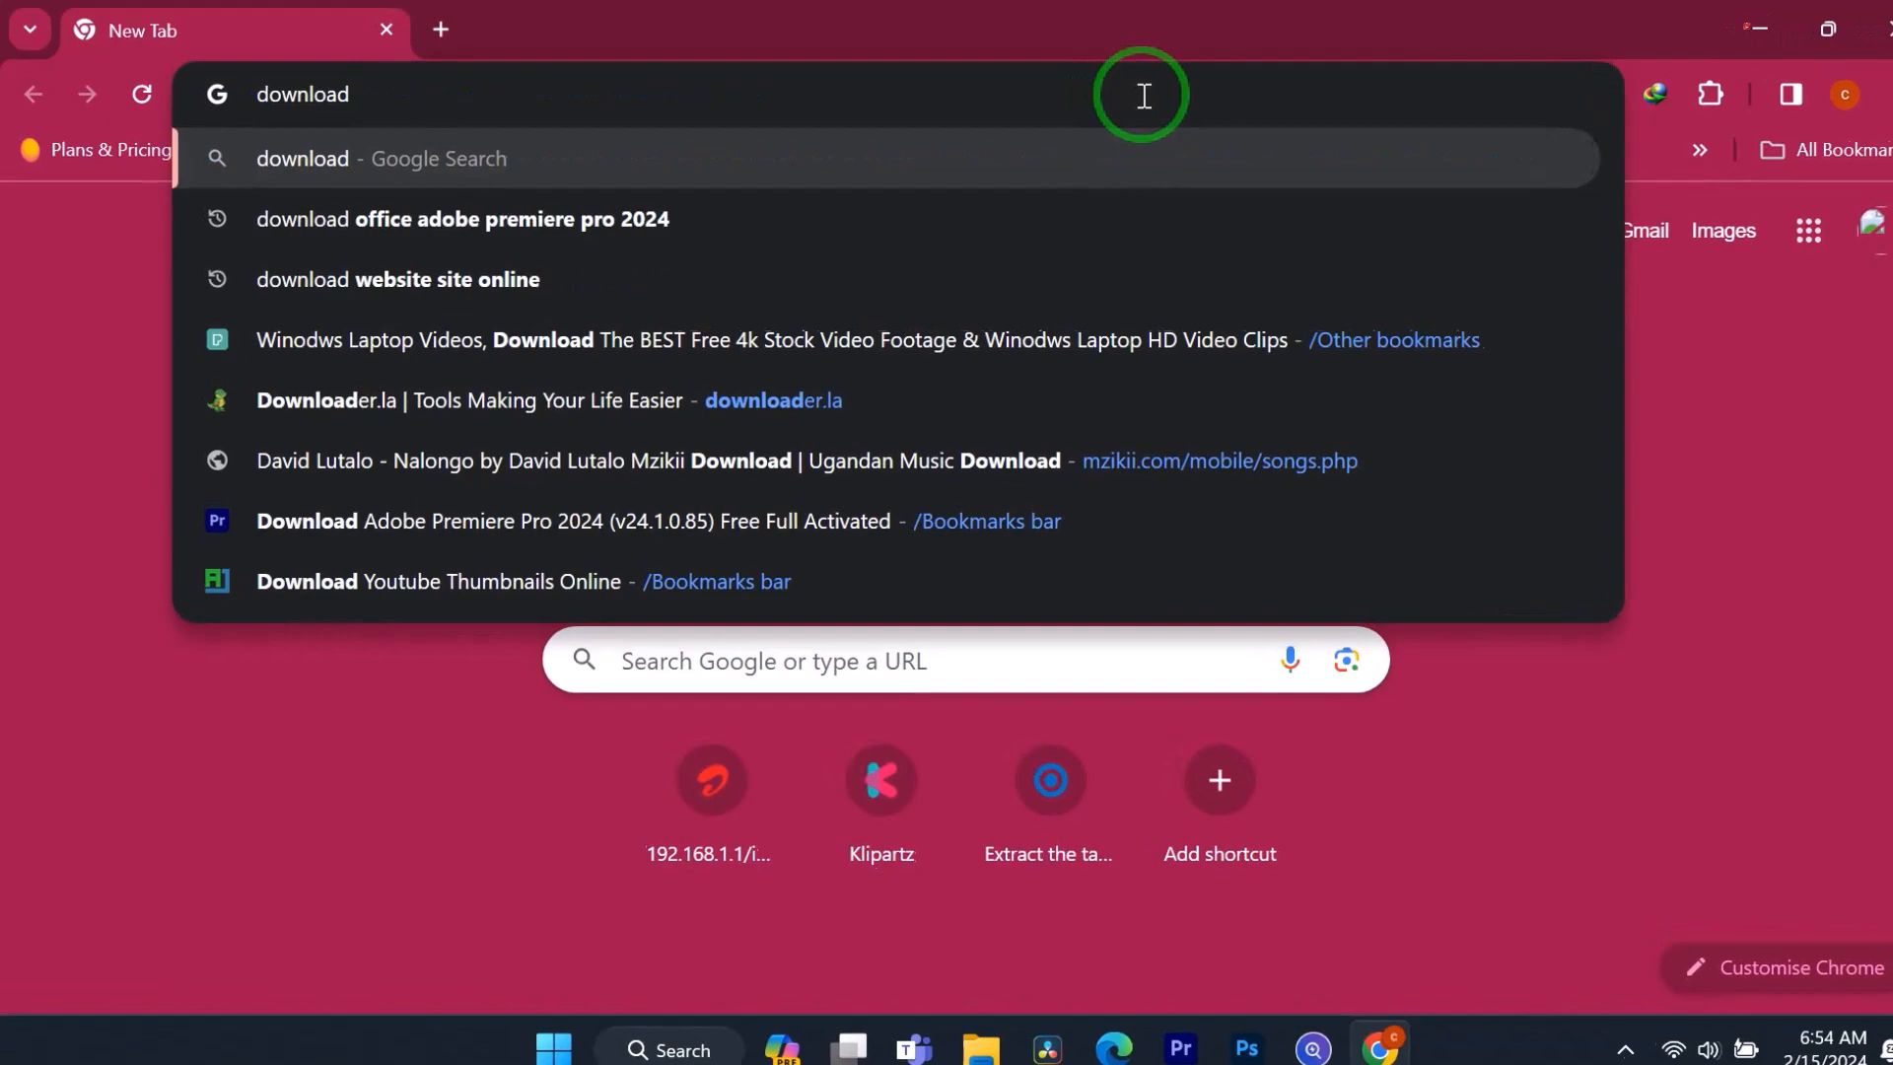
pyautogui.write(' w')
pyautogui.write('in')
pyautogui.write('dows ')
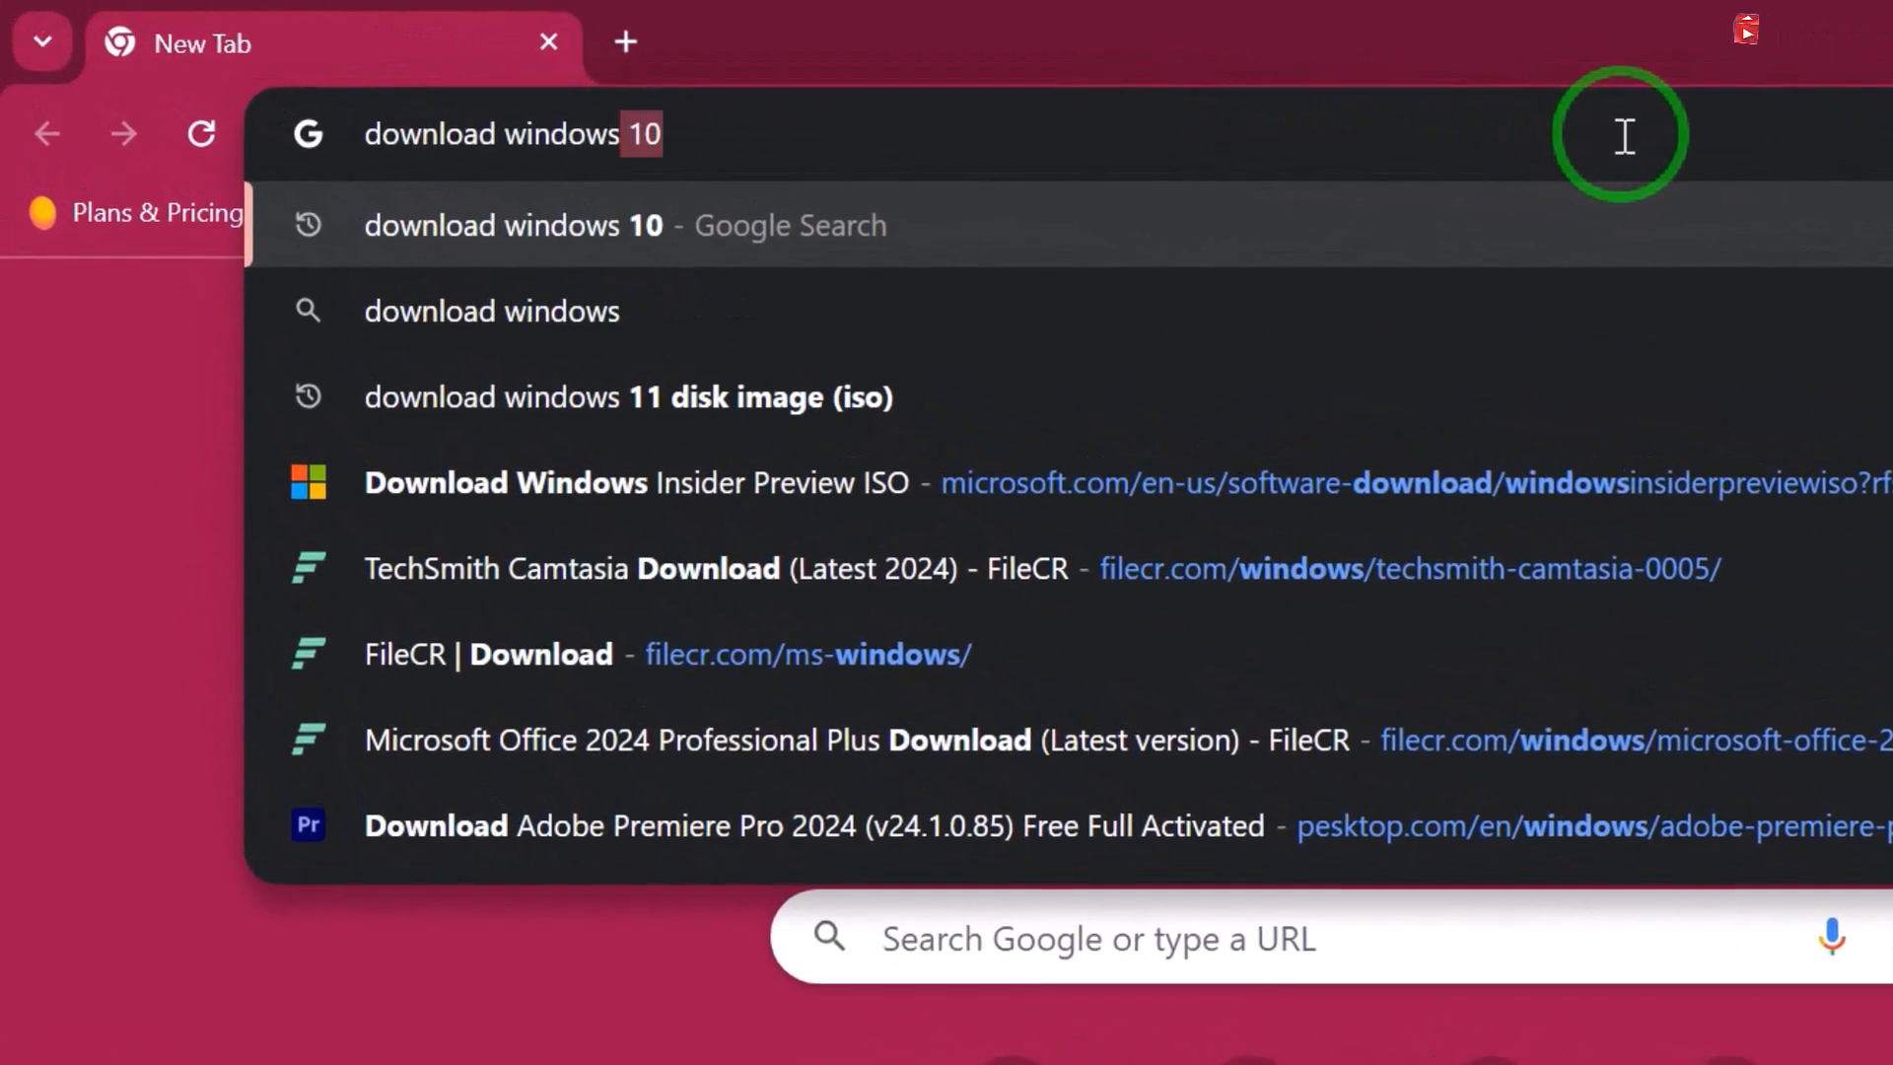
pyautogui.write('11')
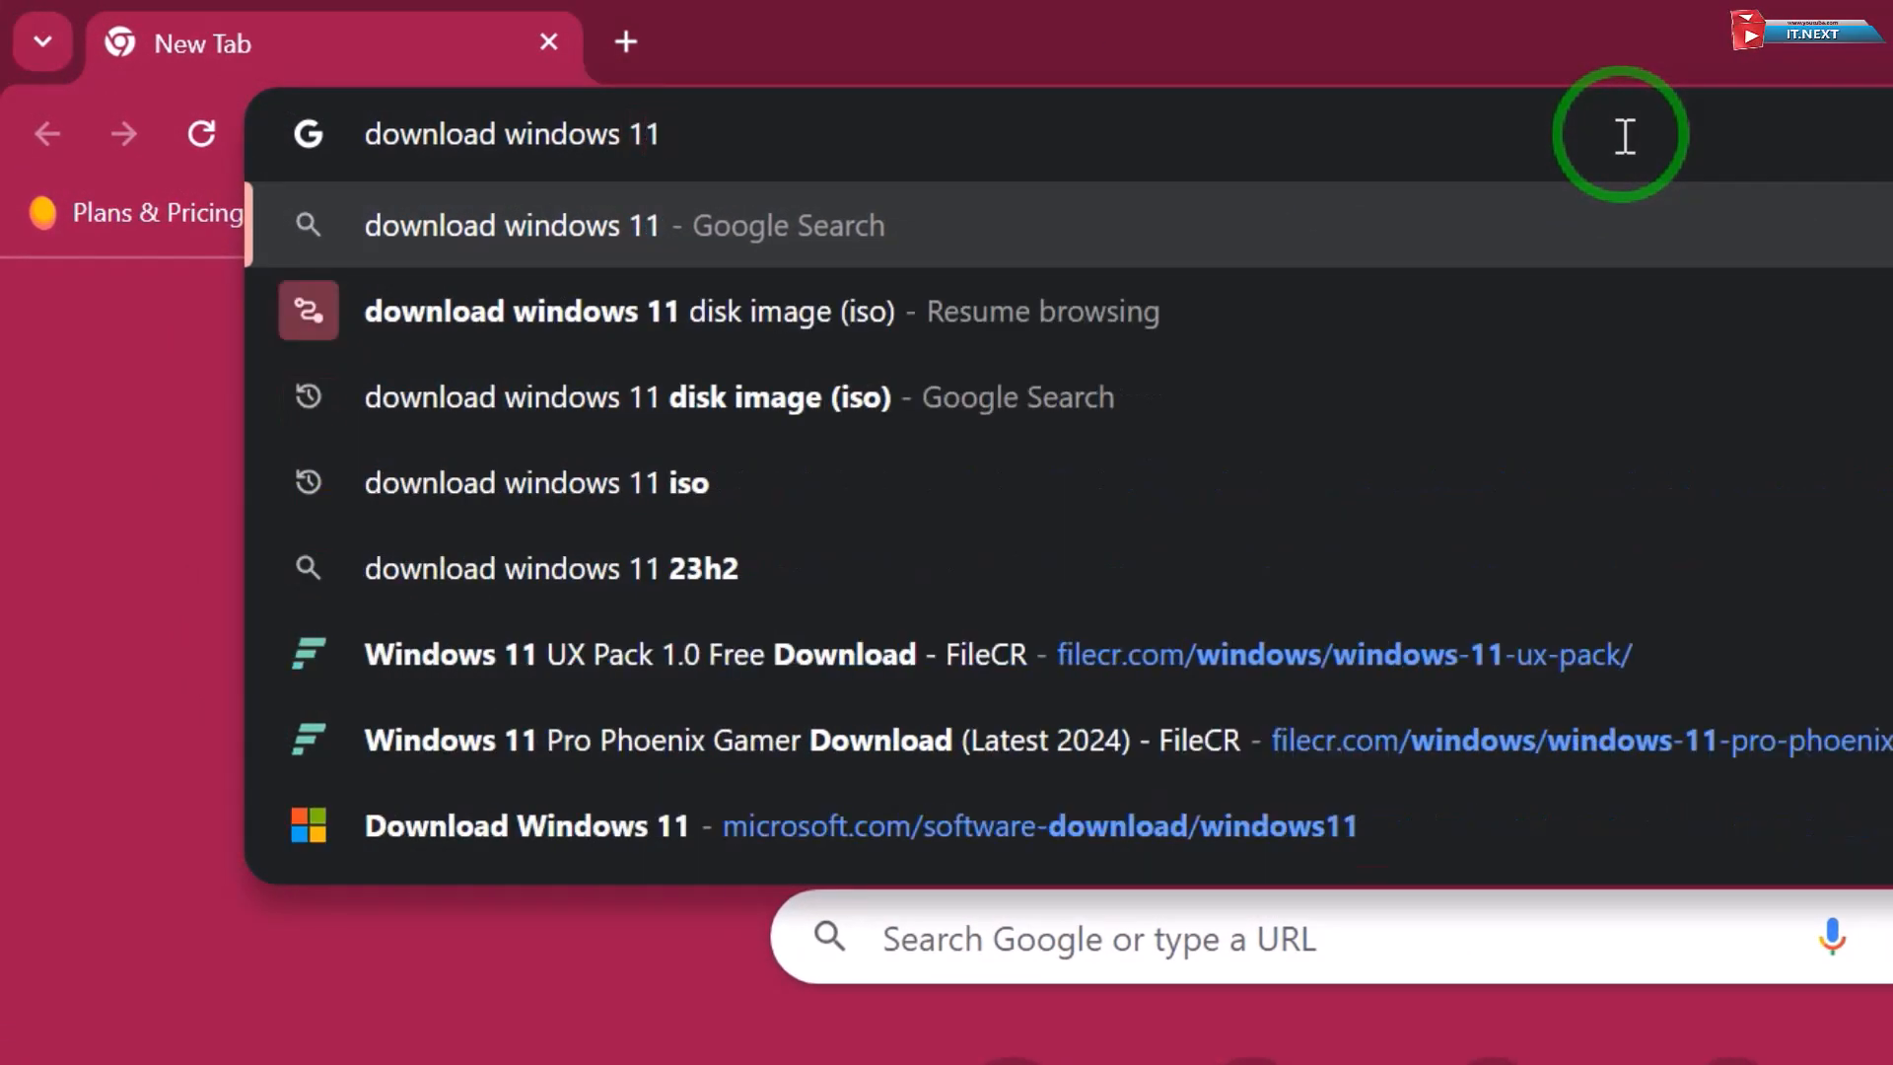
pyautogui.write(' iso')
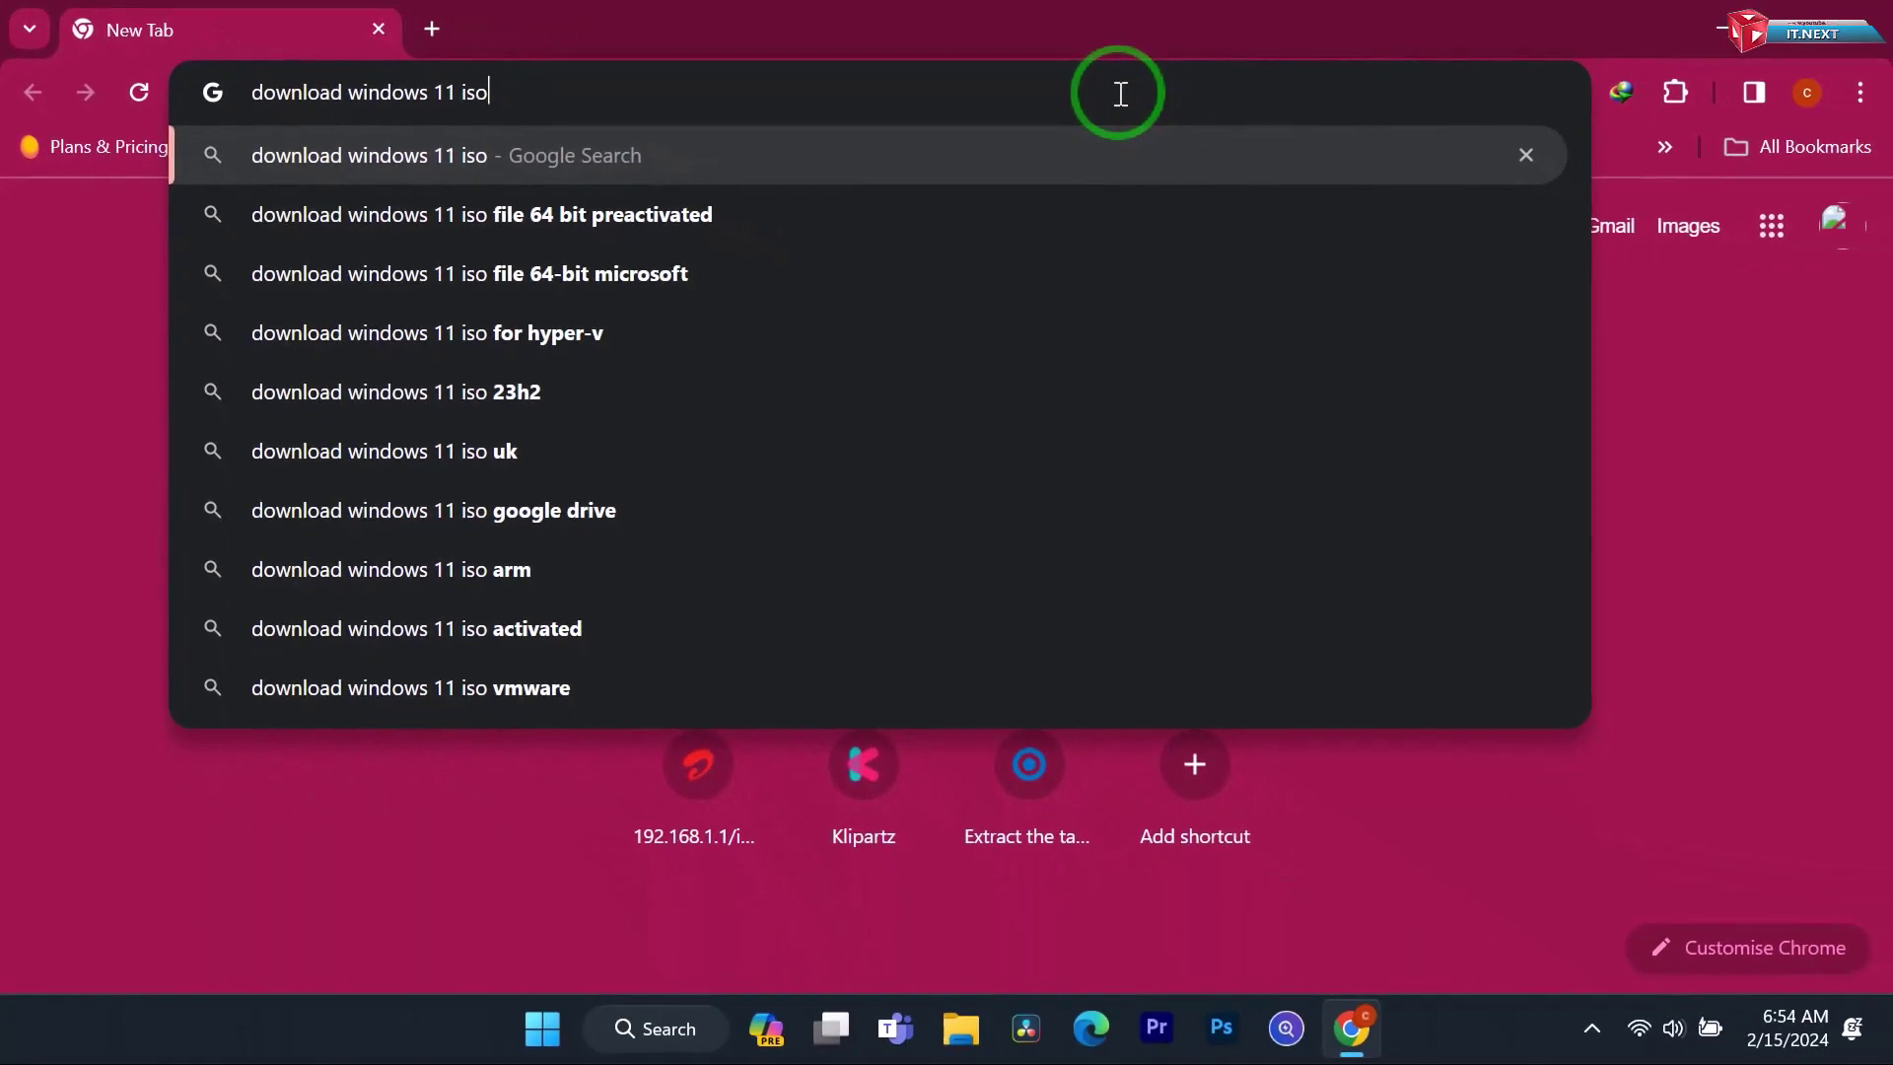
# Step: Search 'download windows 11 iso' and go to the microsoft.com Download Windows 11 result
pyautogui.press('Return')
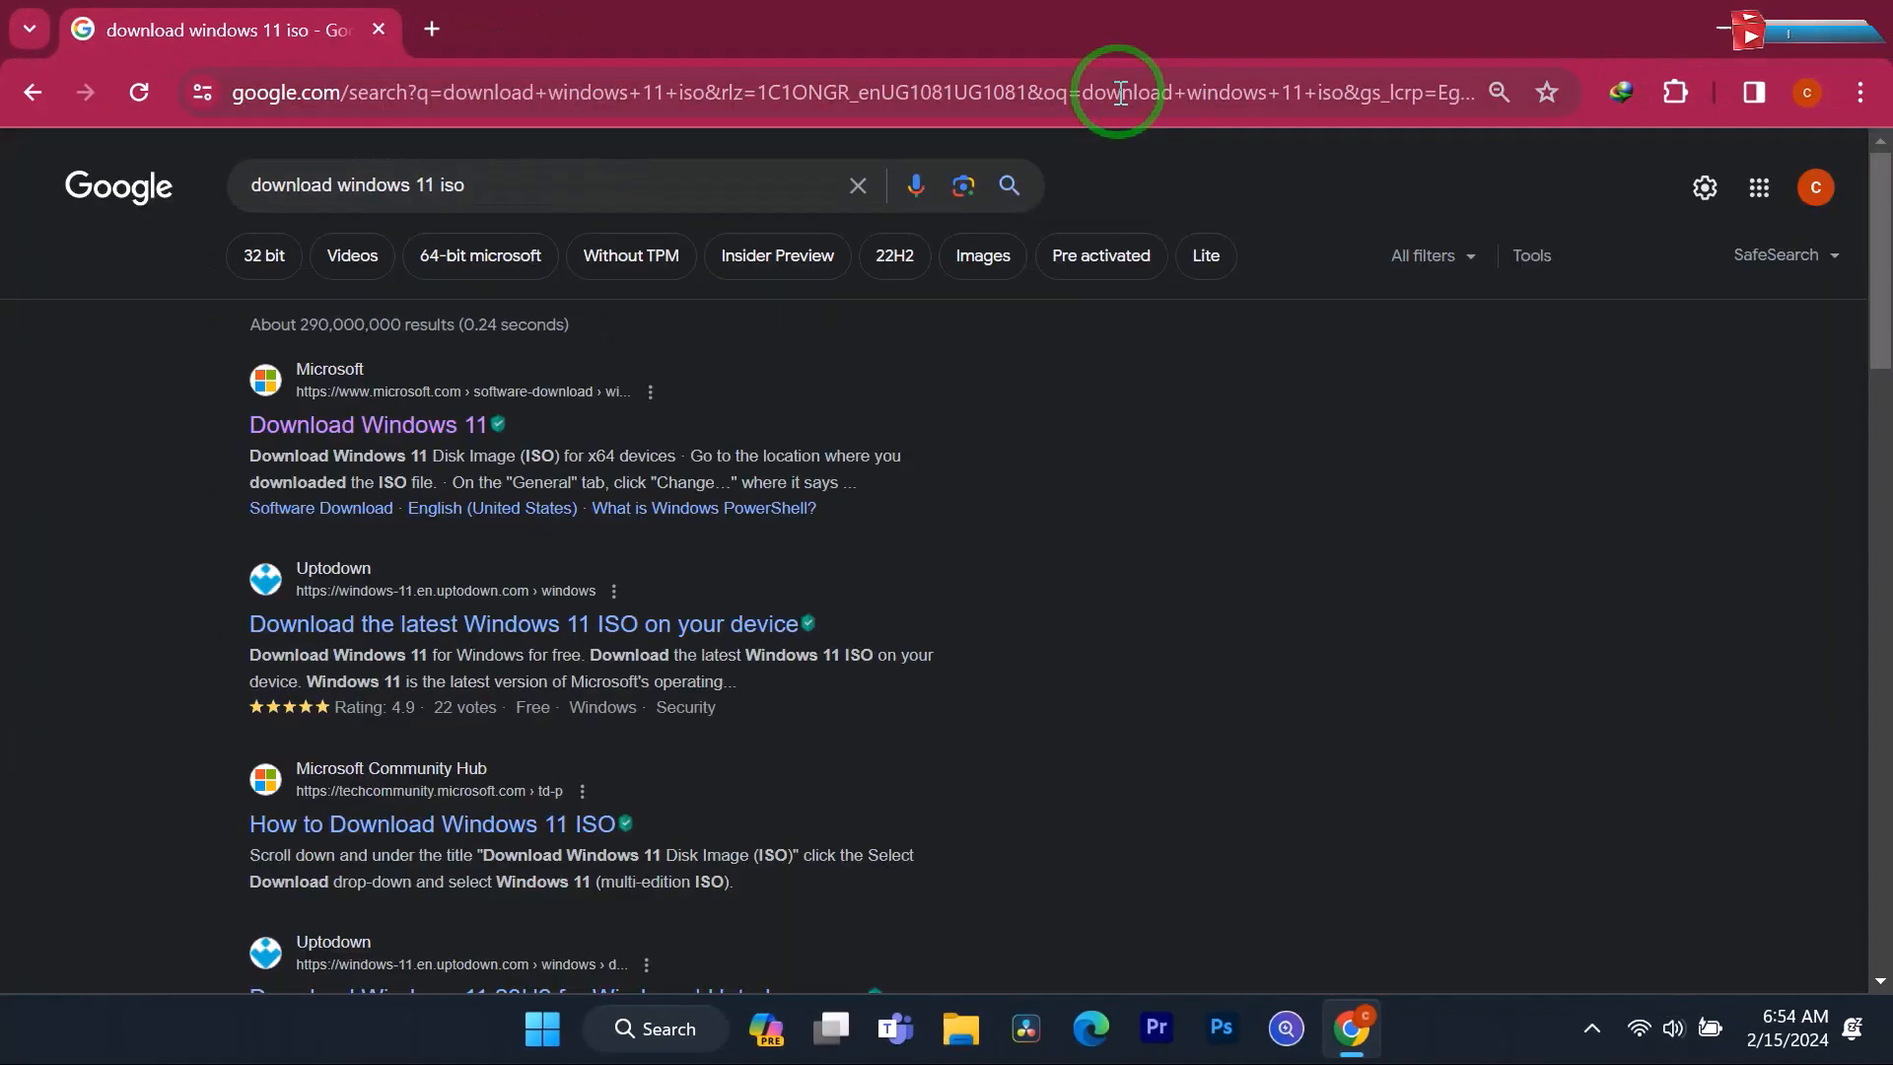
pyautogui.click(448, 429)
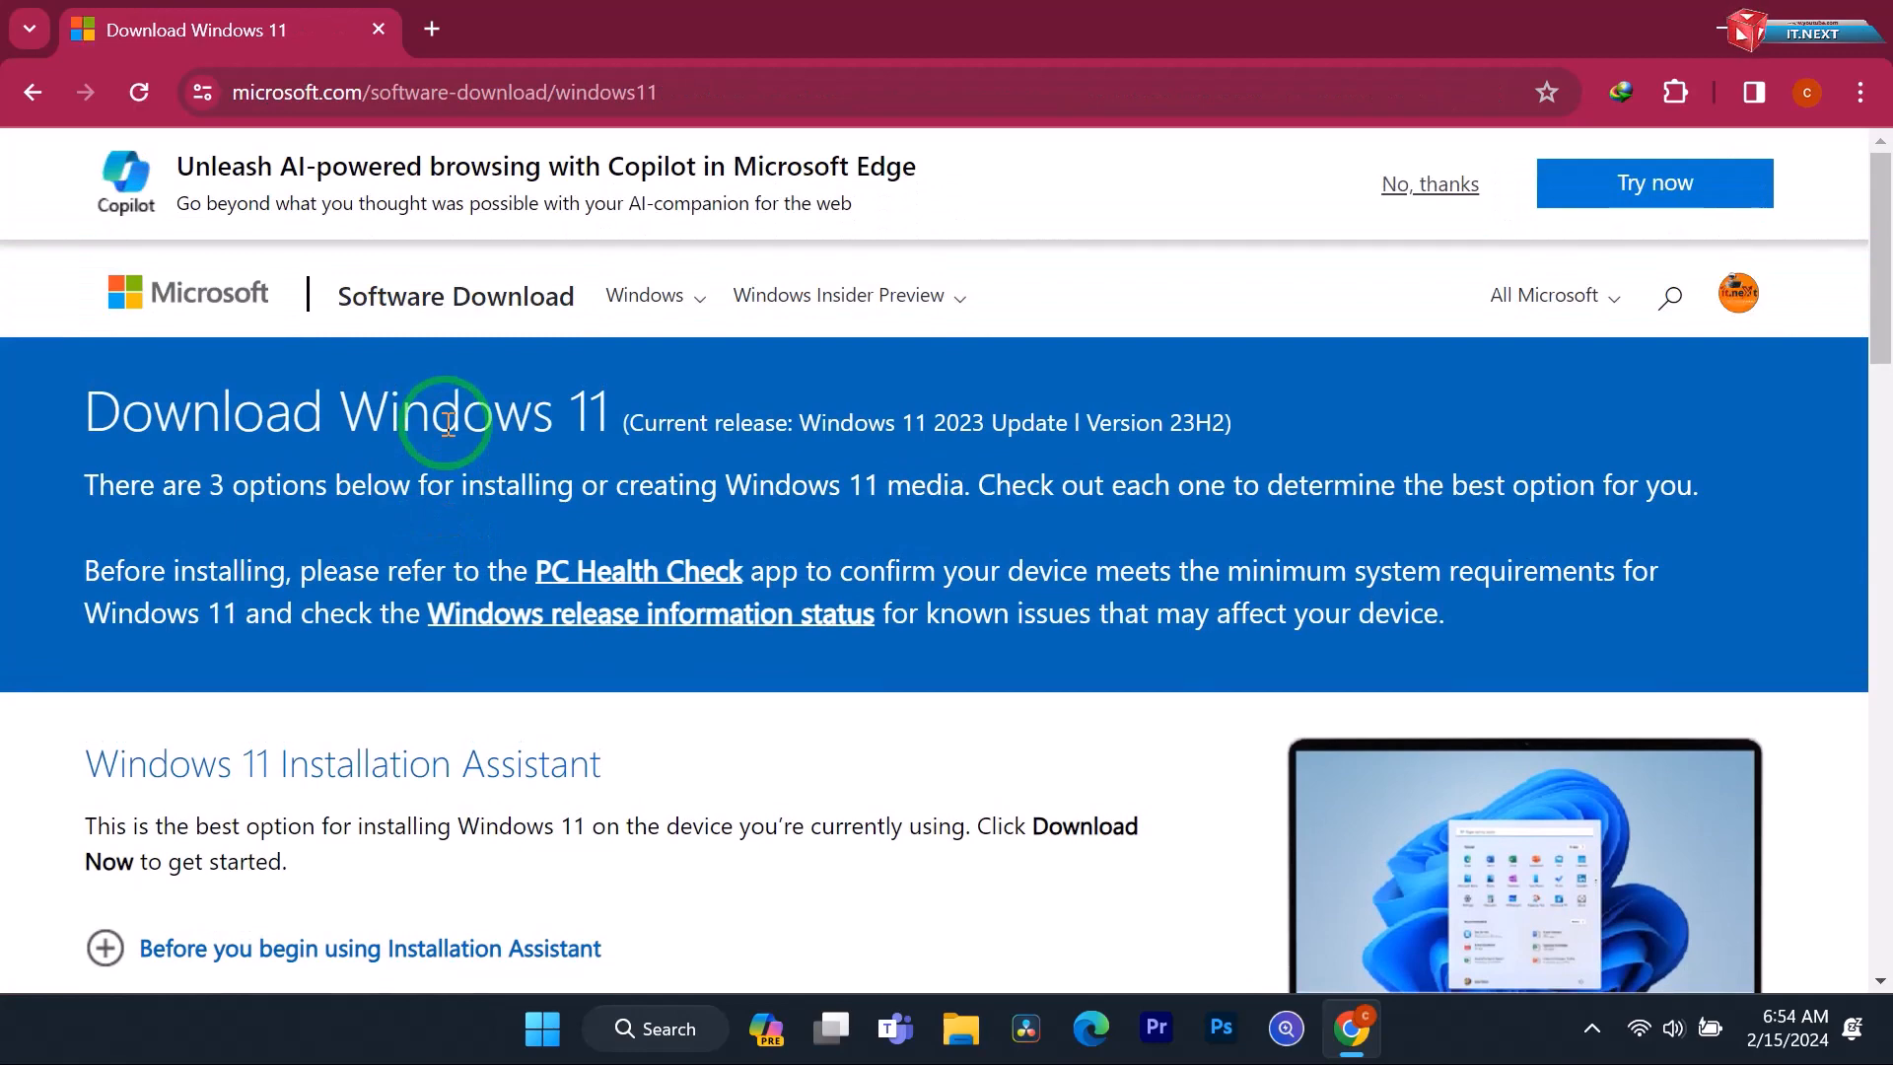
pyautogui.scroll(-4, 448, 429)
pyautogui.scroll(-1, 447, 430)
pyautogui.scroll(-3, 449, 428)
pyautogui.scroll(-1, 448, 429)
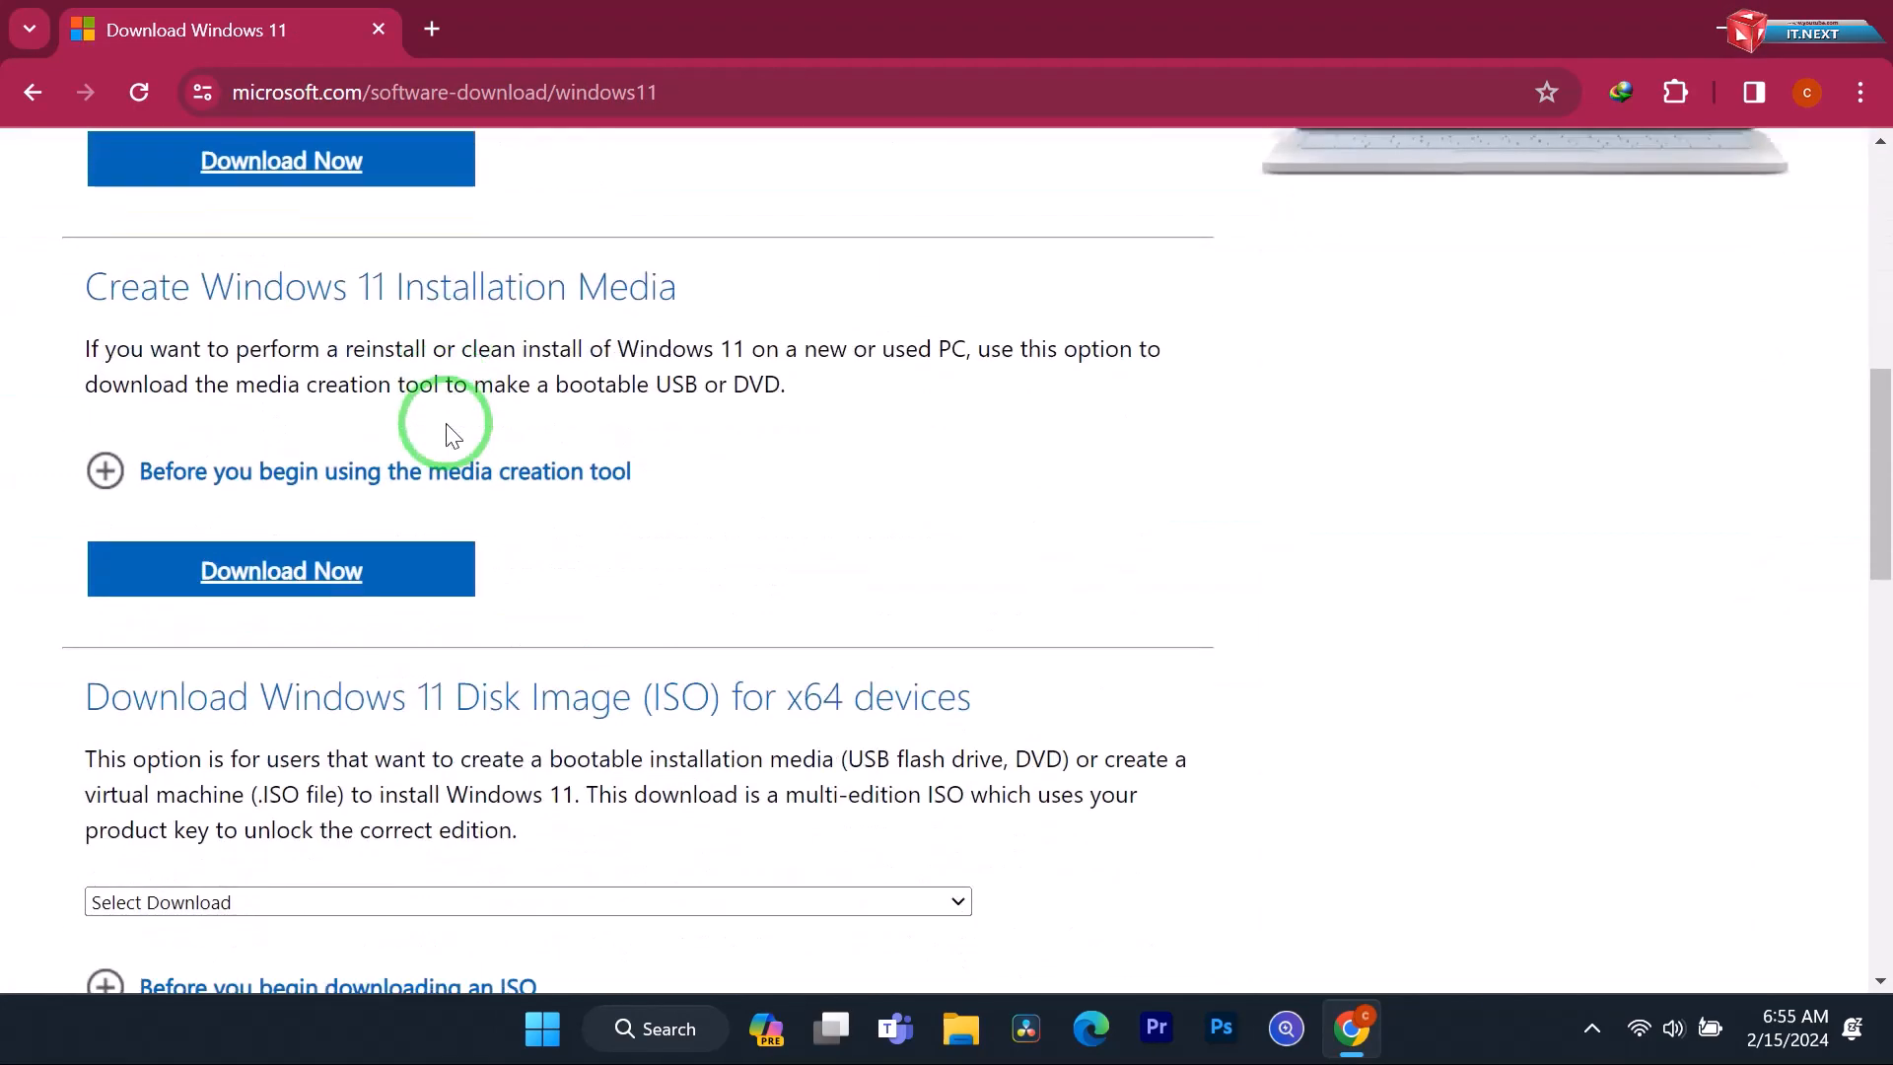
pyautogui.scroll(-3, 448, 428)
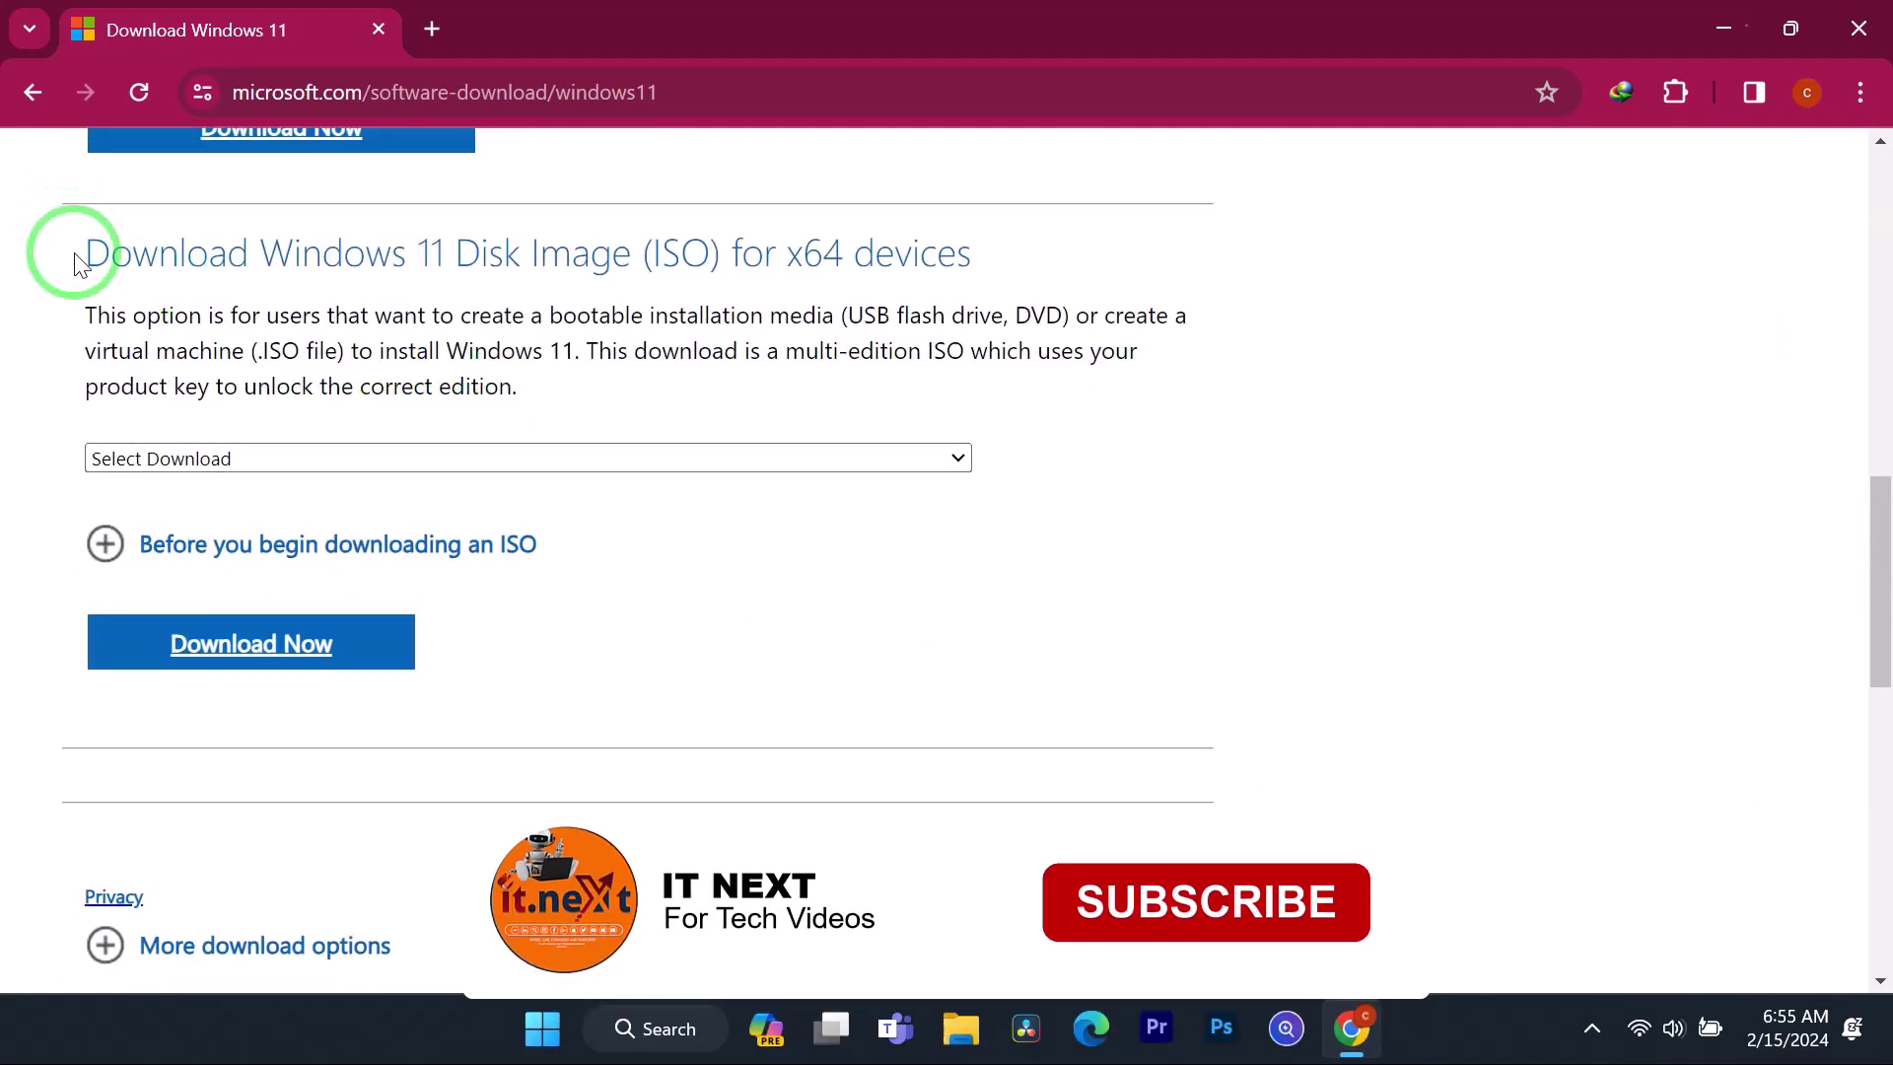
# Step: Choose 'Windows 11 (multi-edition ISO for x64 devices)' under Disk Image (ISO) and submit with Download Now
pyautogui.moveTo(80, 262); pyautogui.dragTo(991, 254)
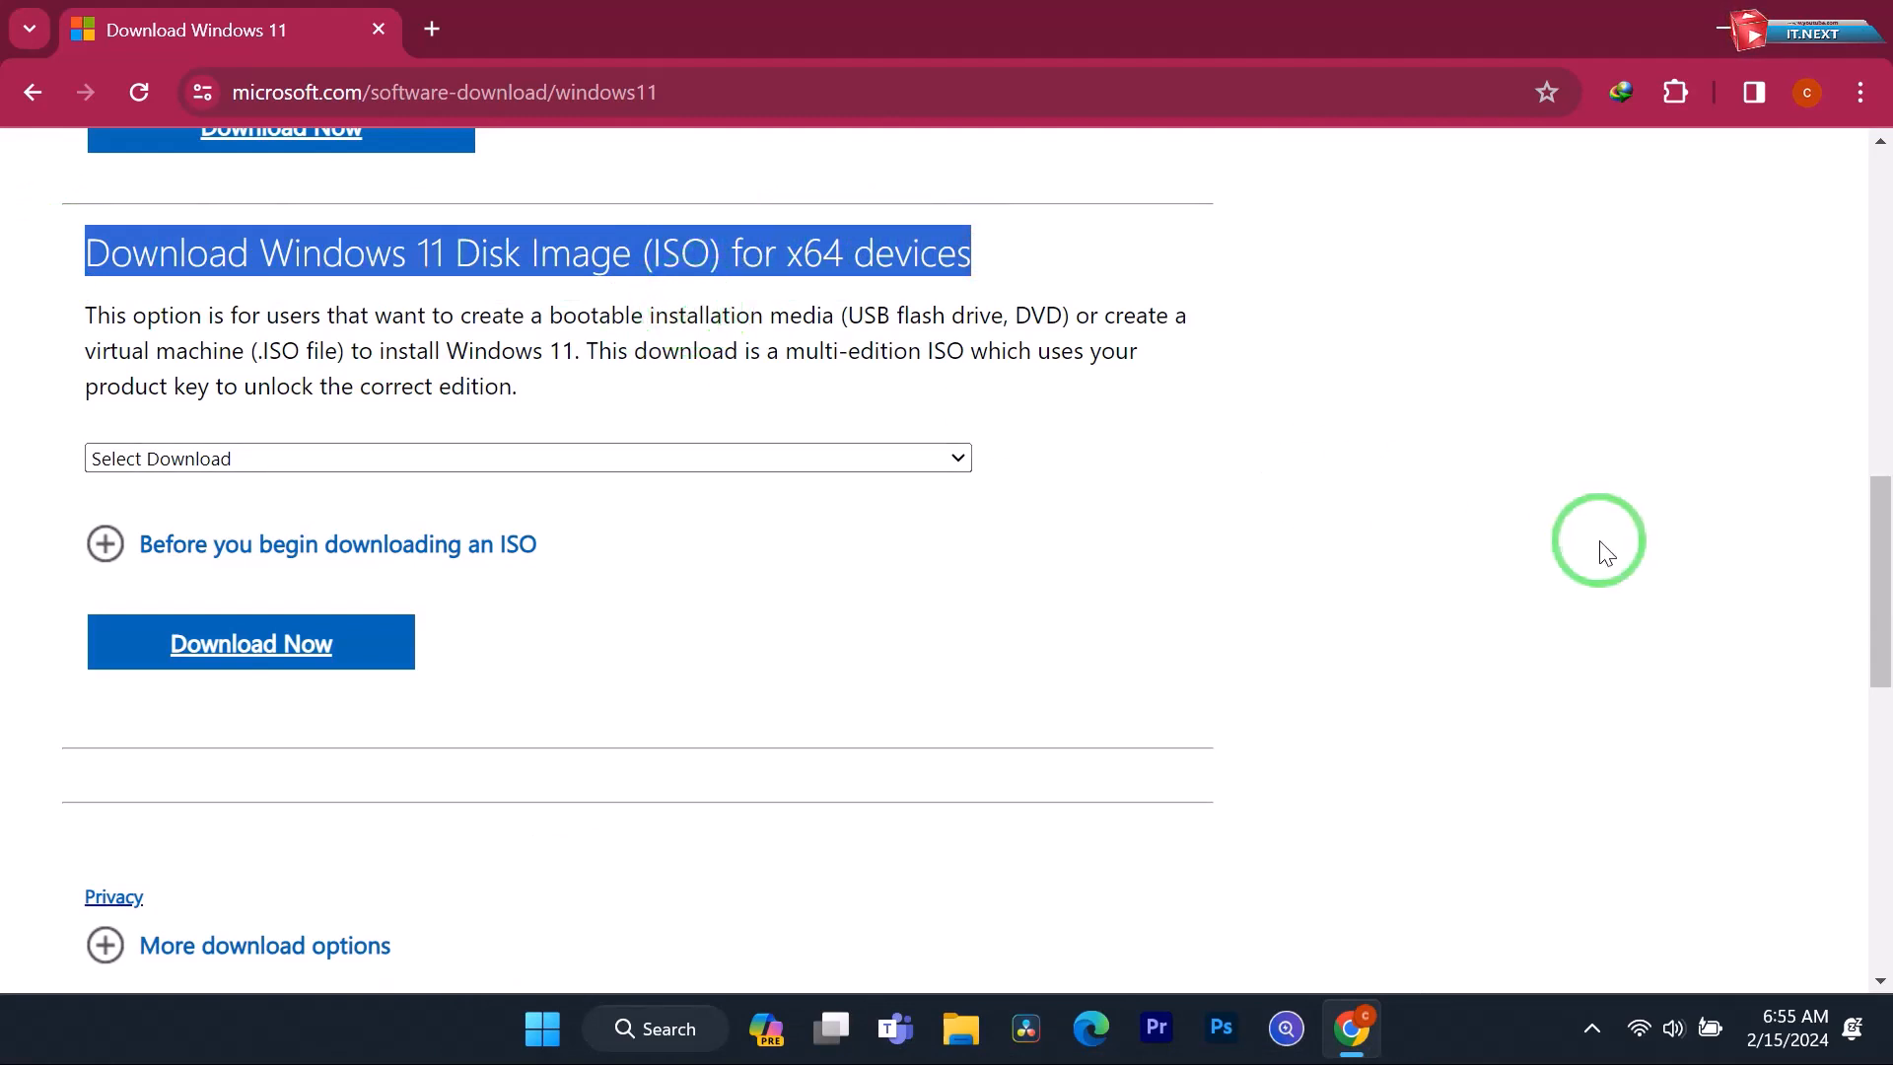
pyautogui.click(1420, 488)
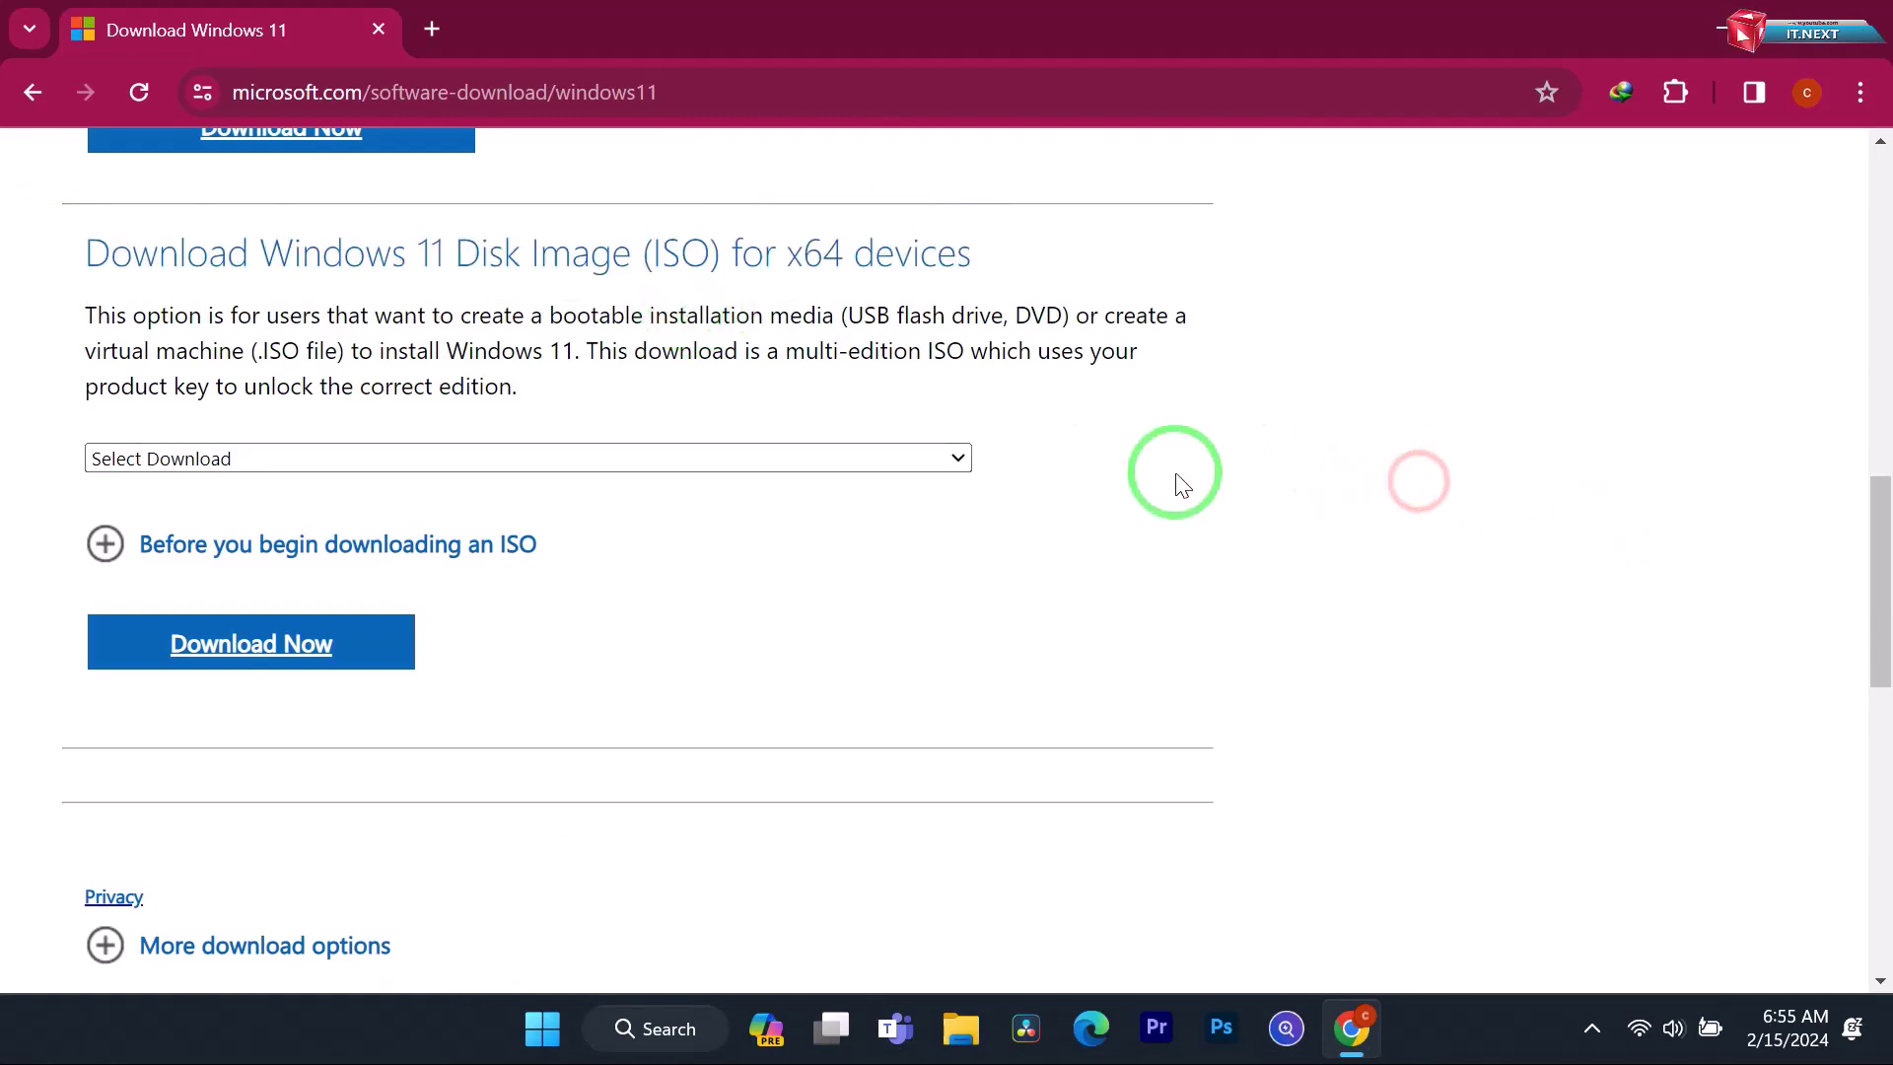
pyautogui.click(958, 459)
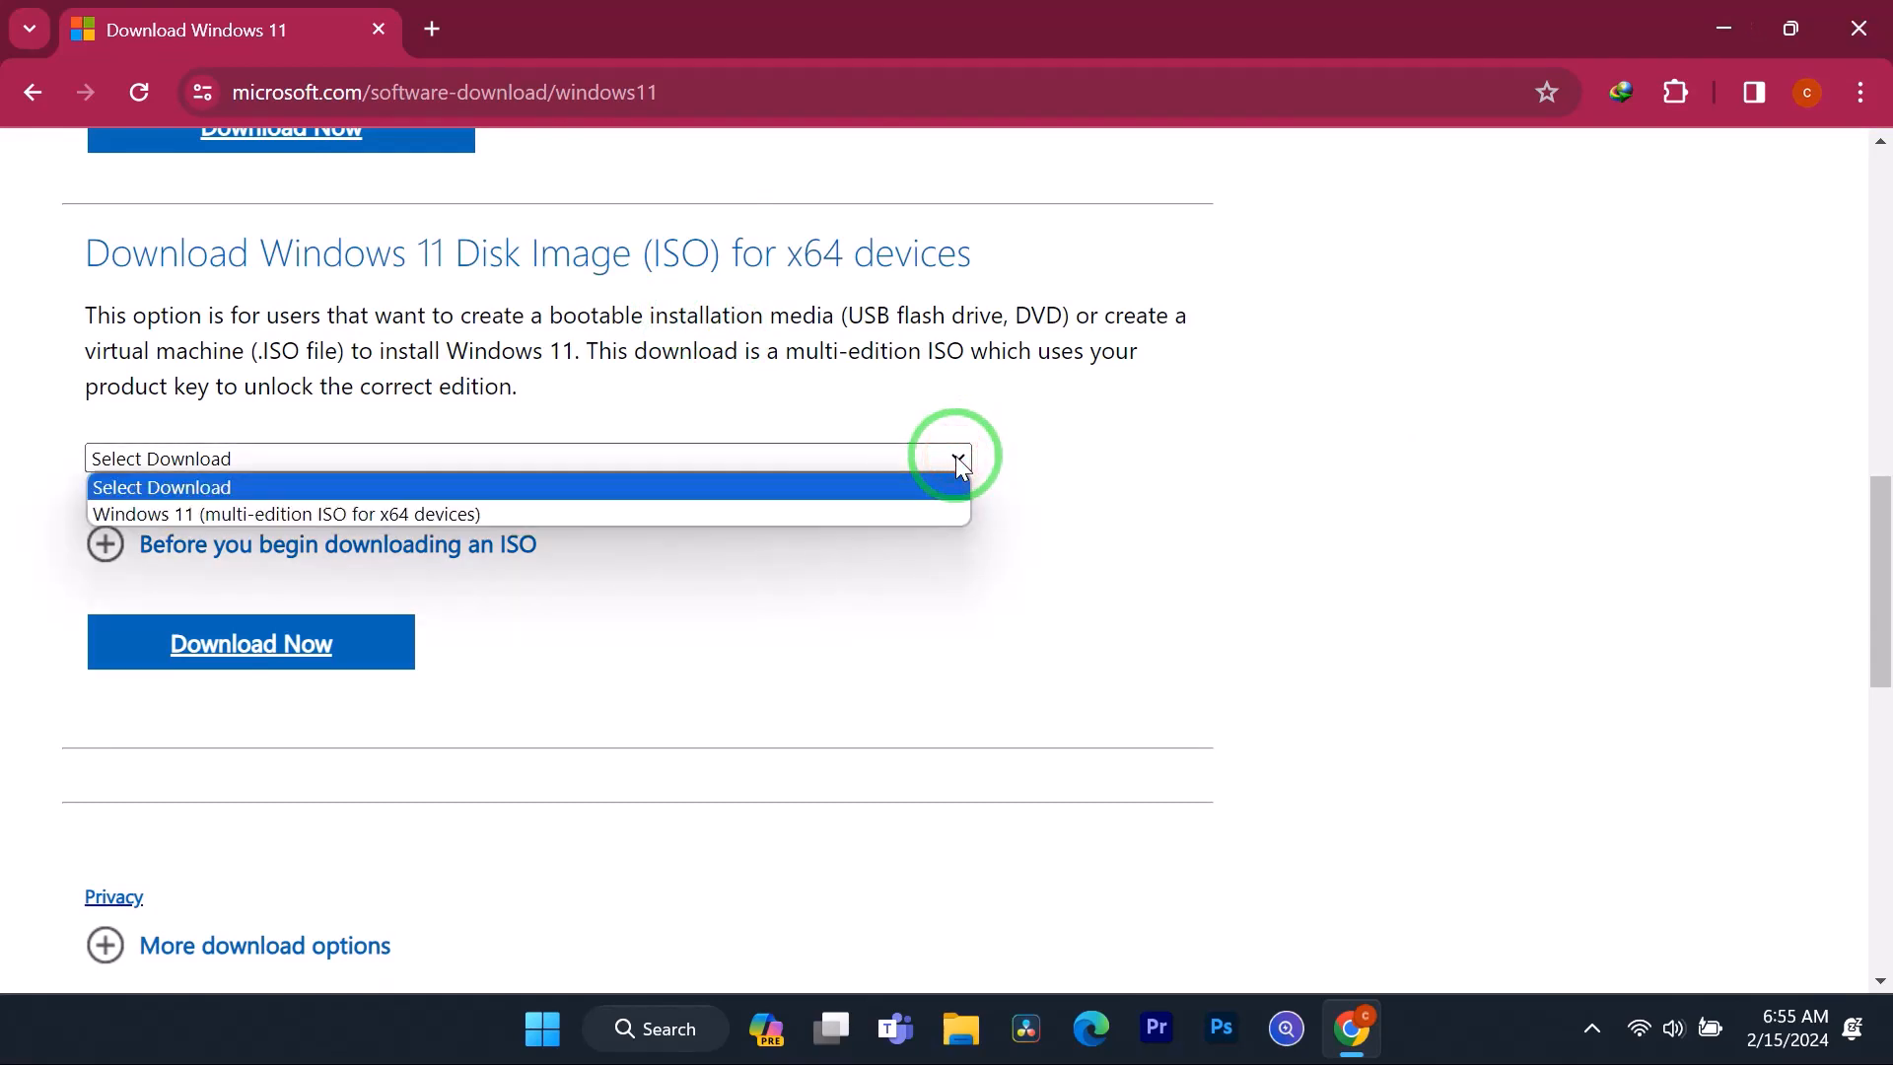
pyautogui.click(904, 514)
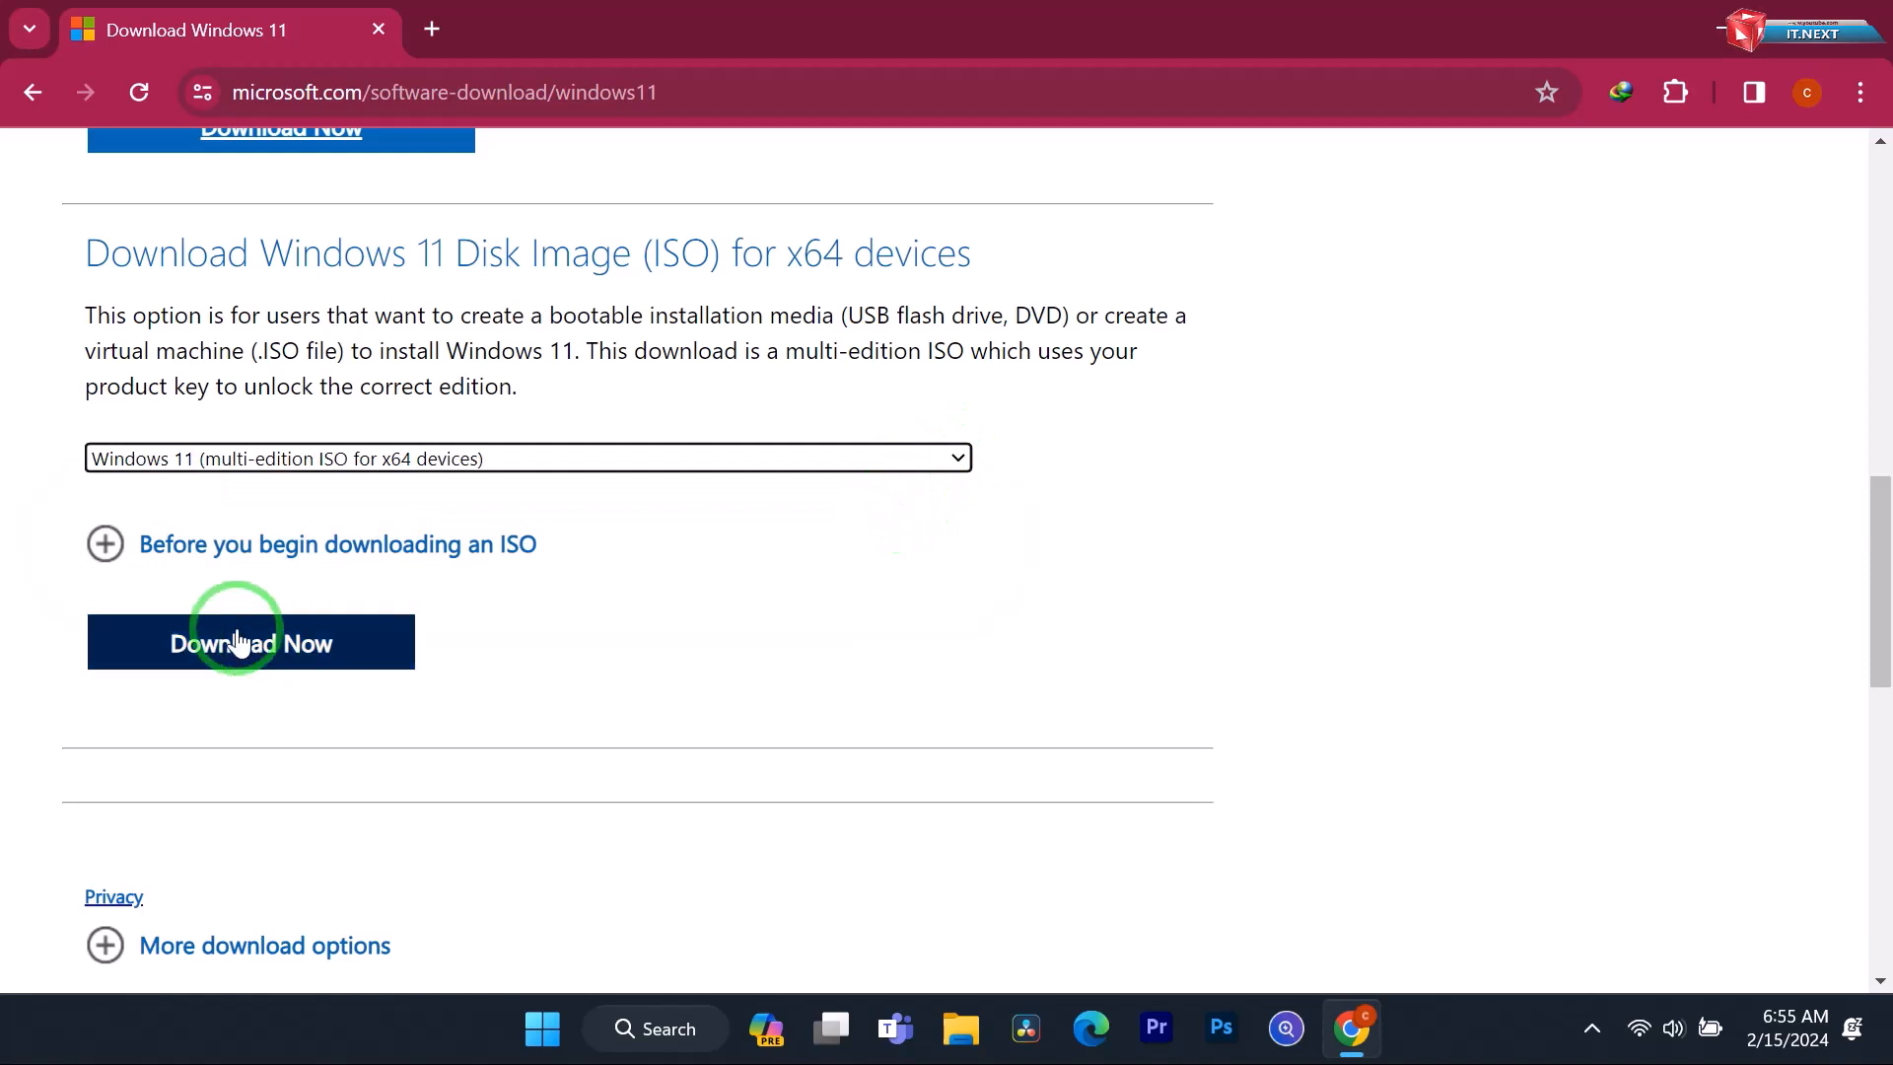
pyautogui.click(280, 647)
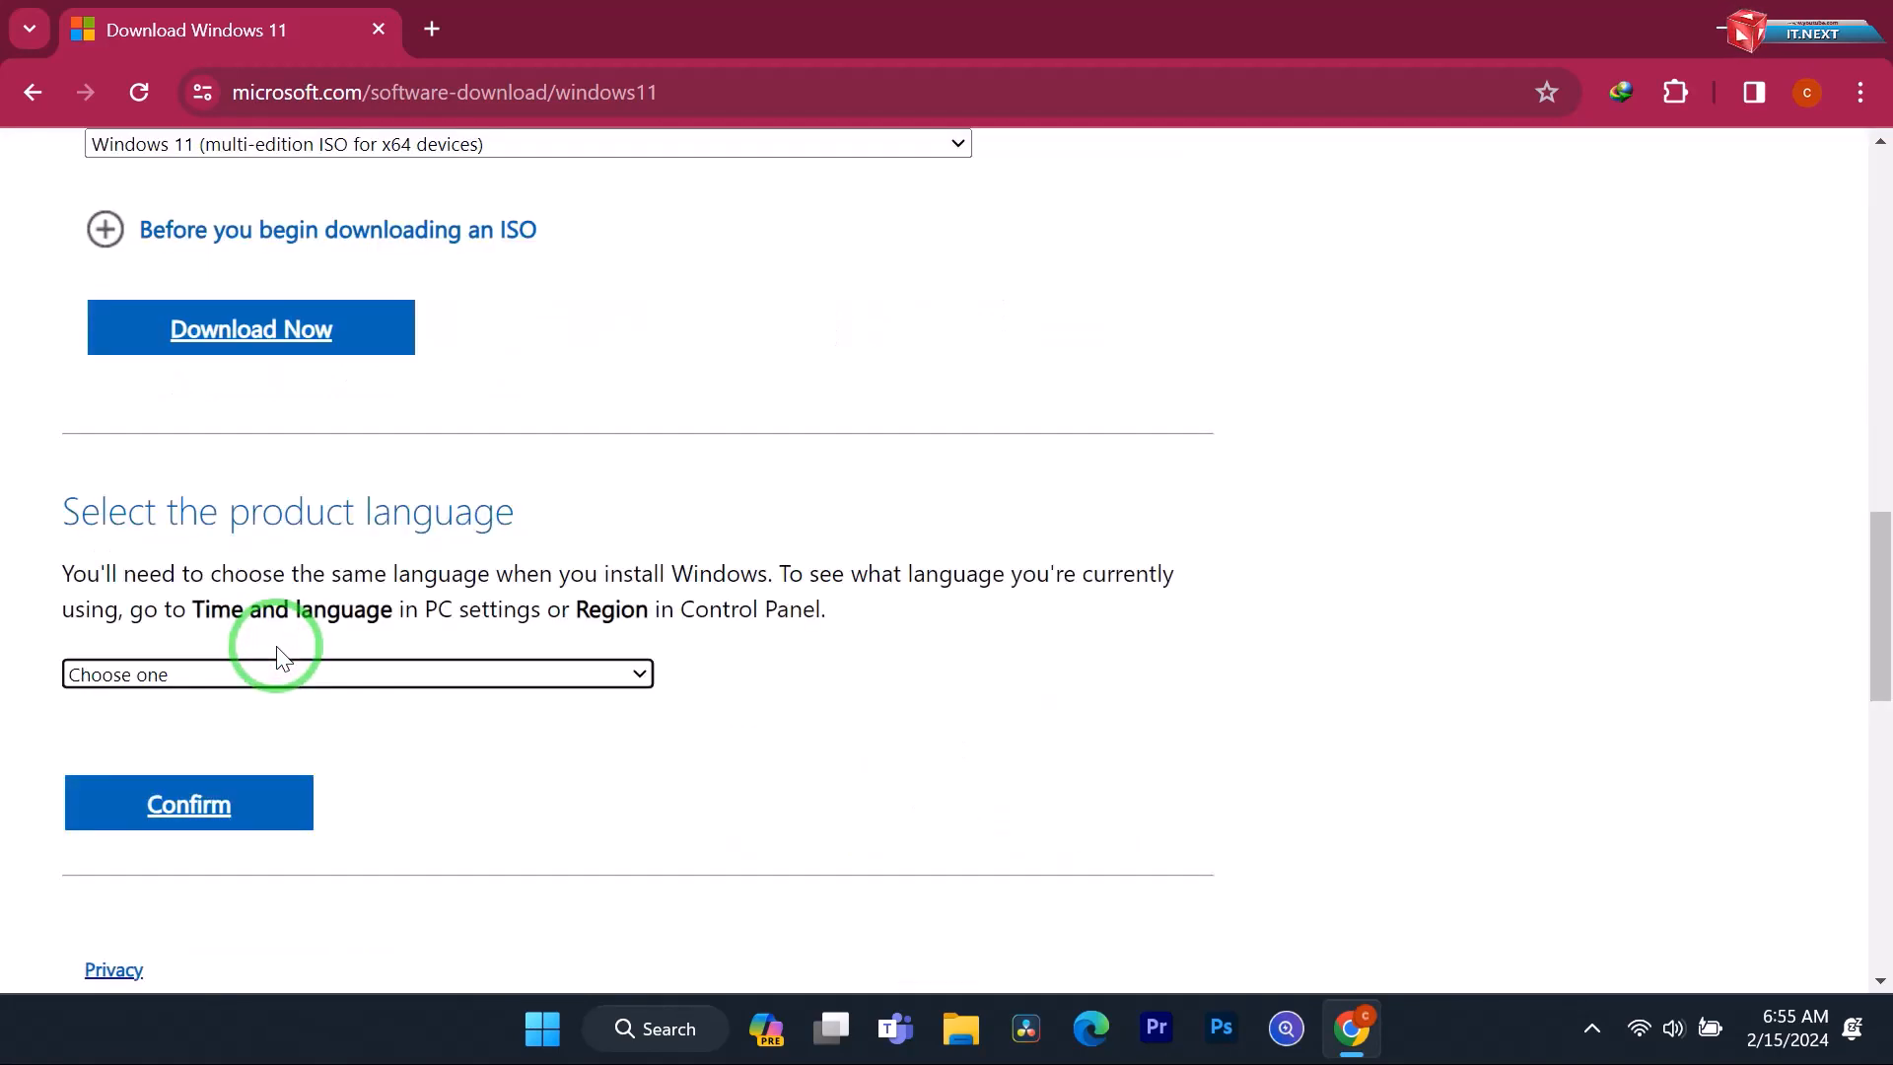
# Step: Select English (United States) as the product language and confirm it
pyautogui.moveTo(82, 516); pyautogui.dragTo(555, 519)
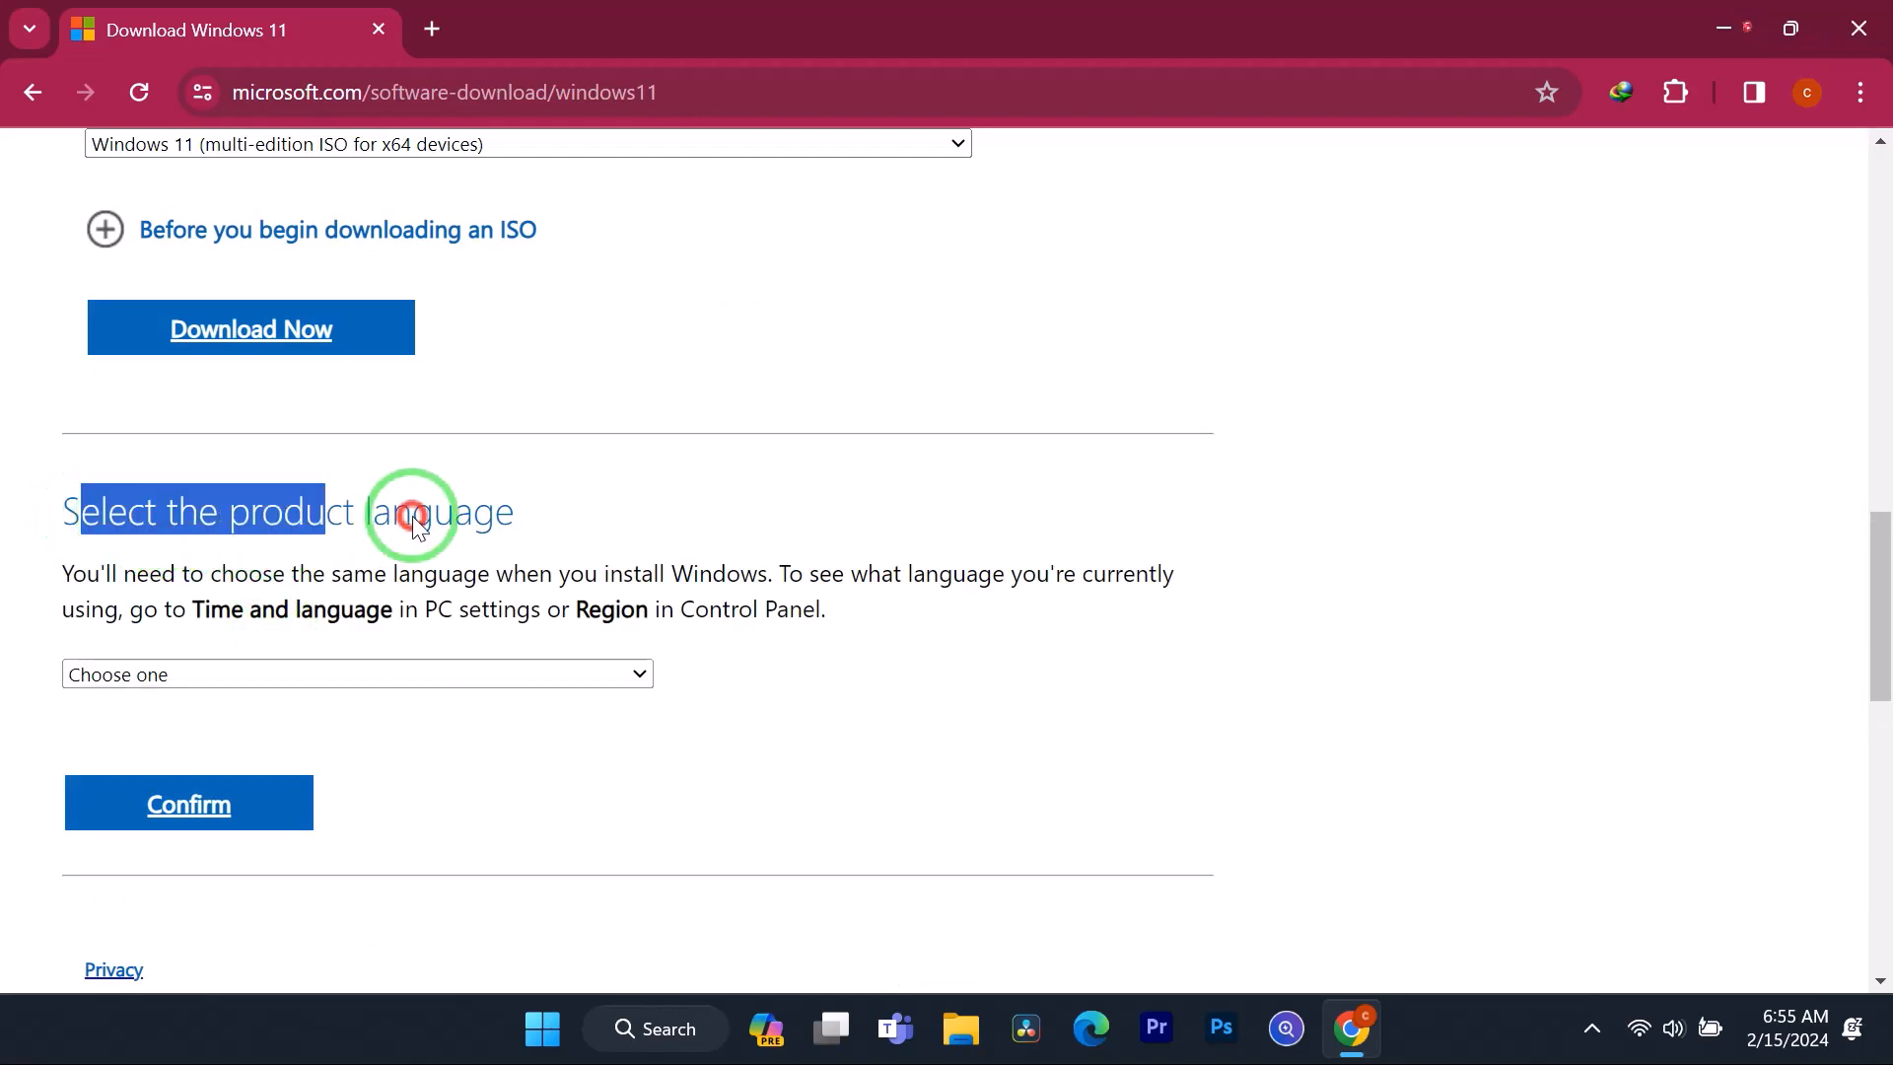
pyautogui.scroll(-2, 938, 720)
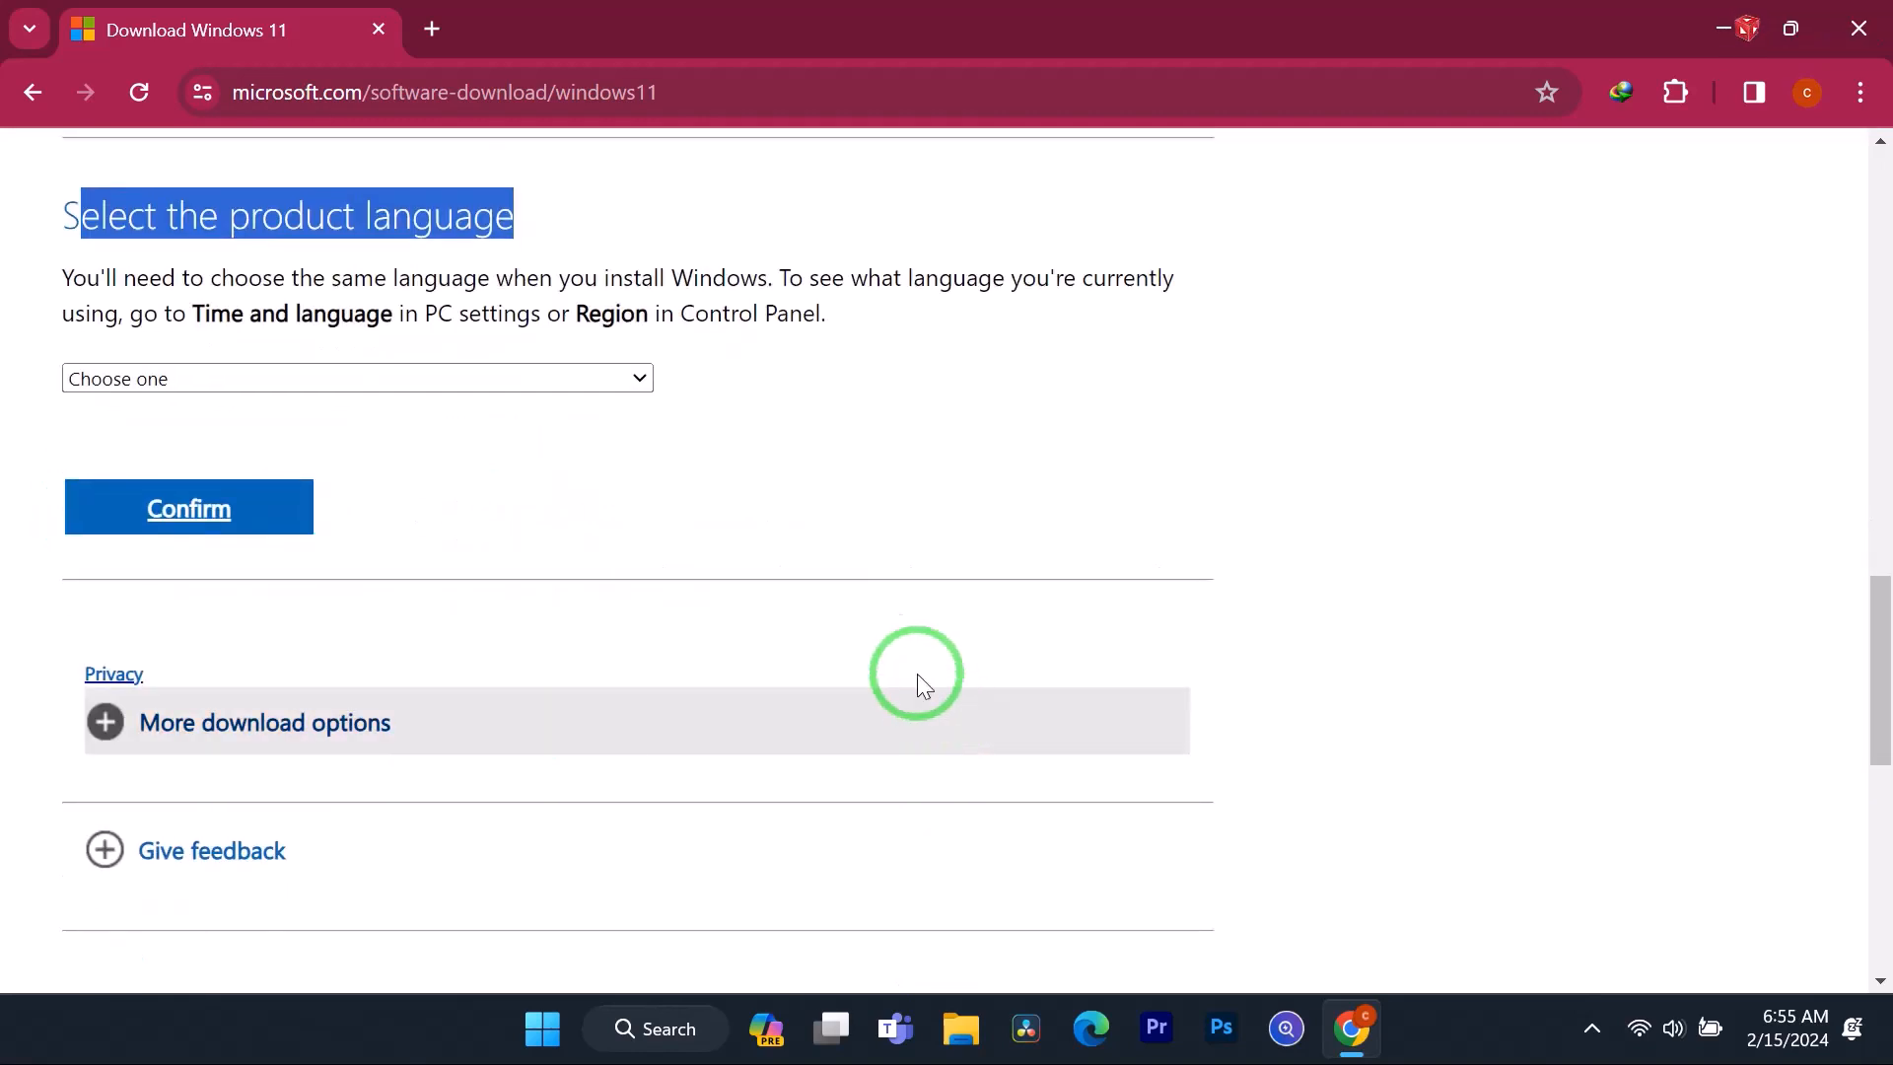
pyautogui.click(635, 379)
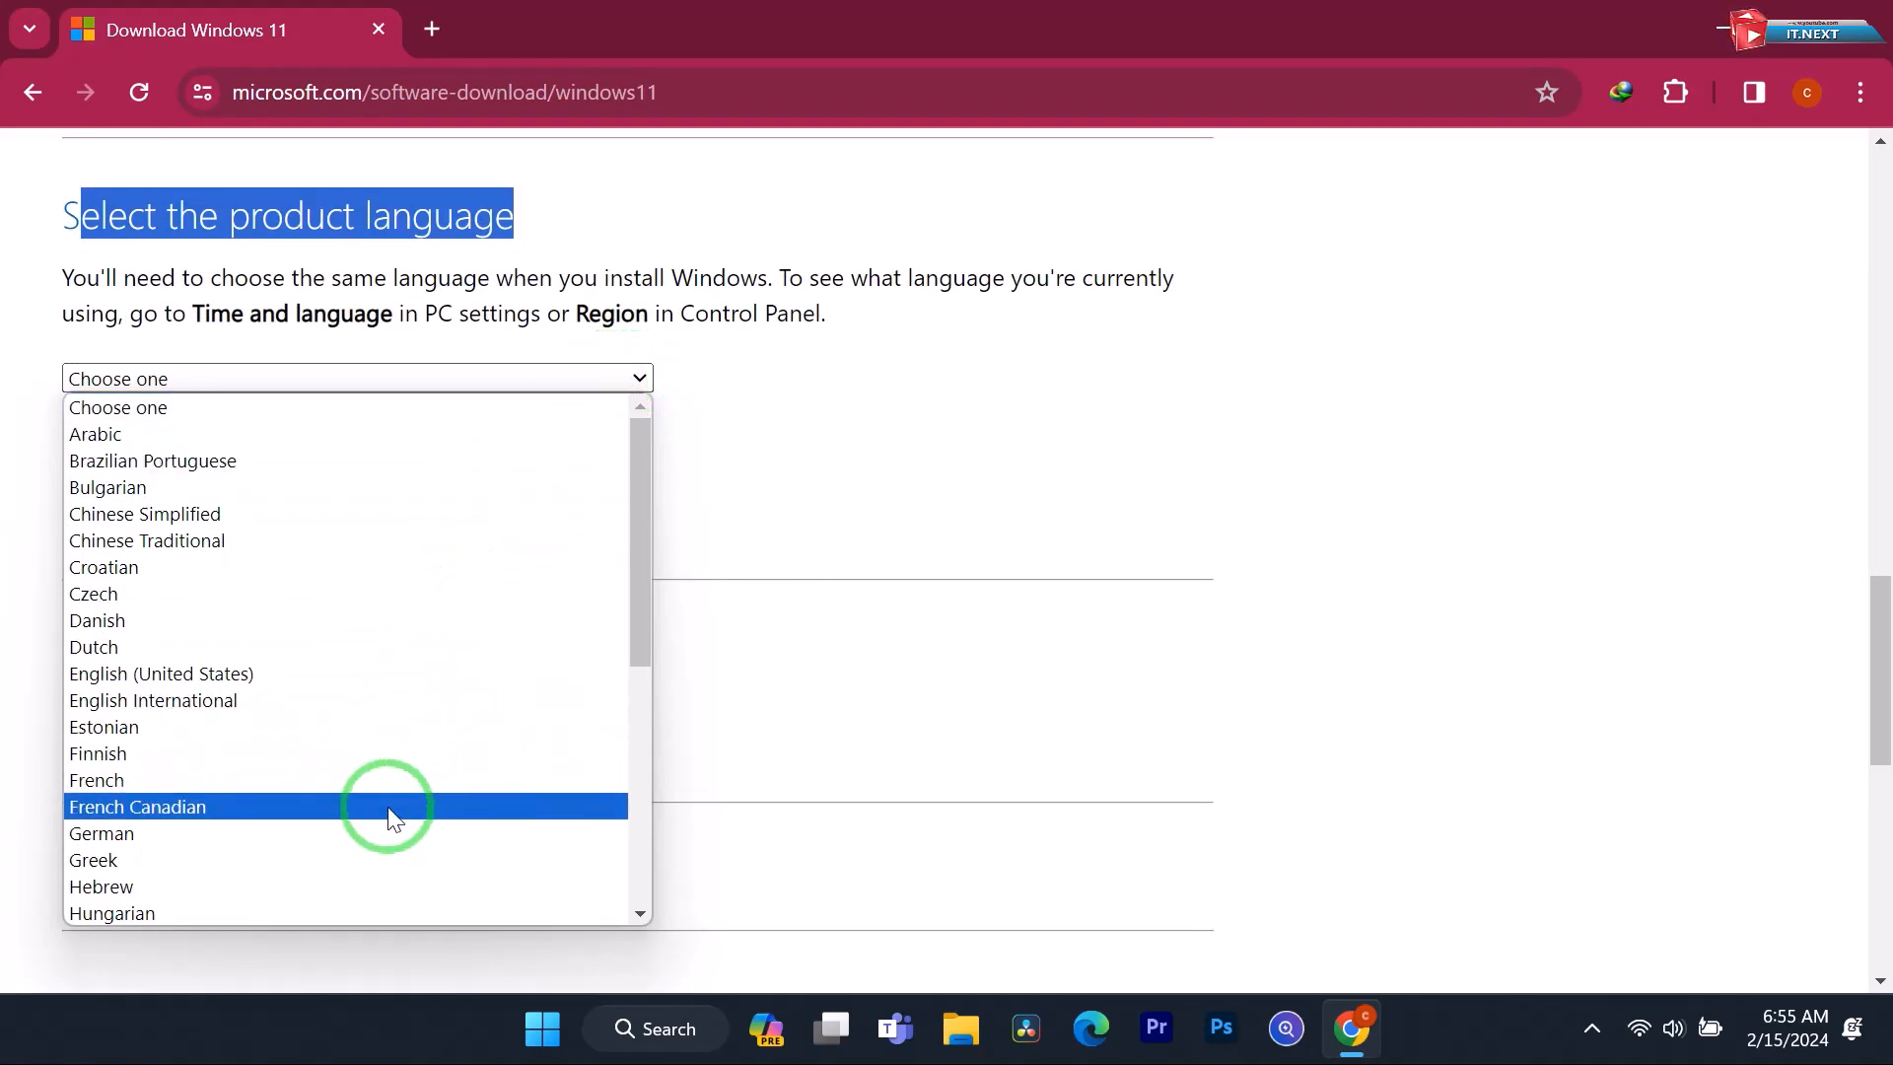
pyautogui.press('e')
pyautogui.press('e')
pyautogui.click(508, 678)
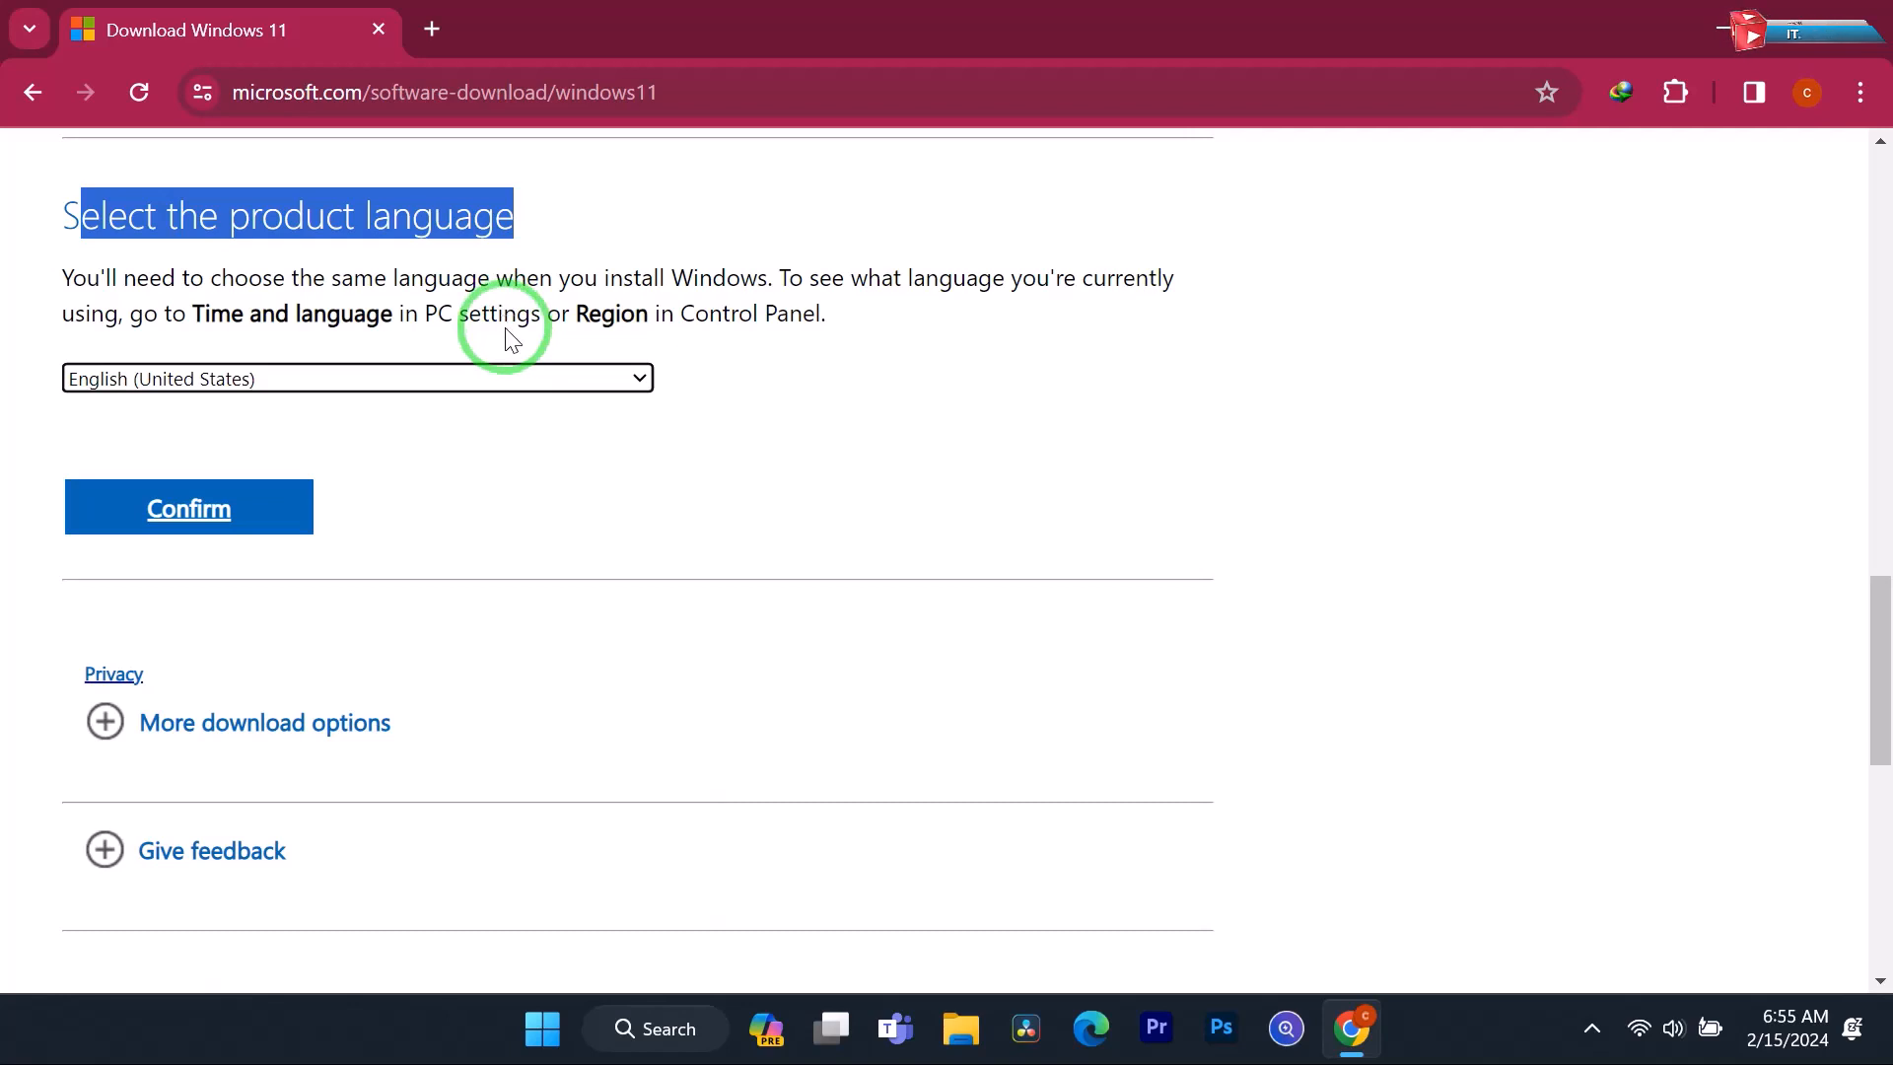
pyautogui.click(560, 477)
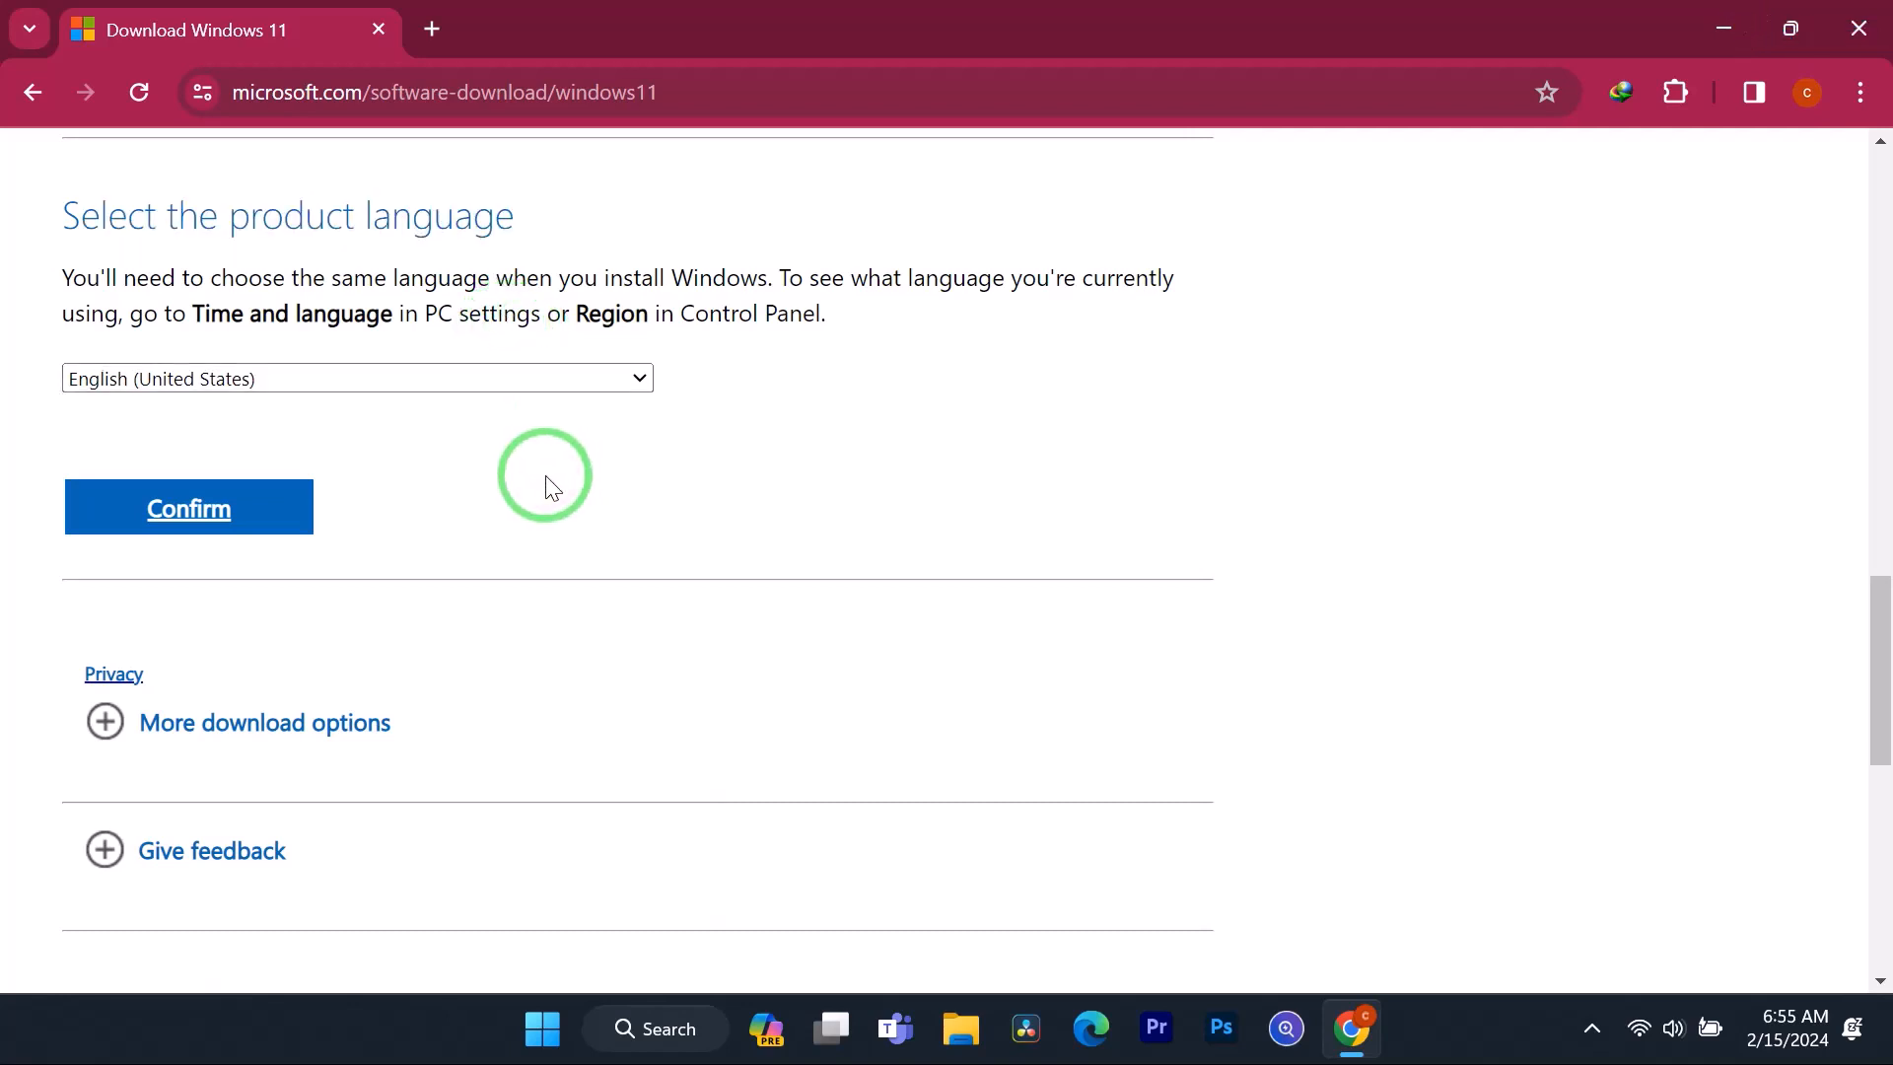
pyautogui.click(231, 510)
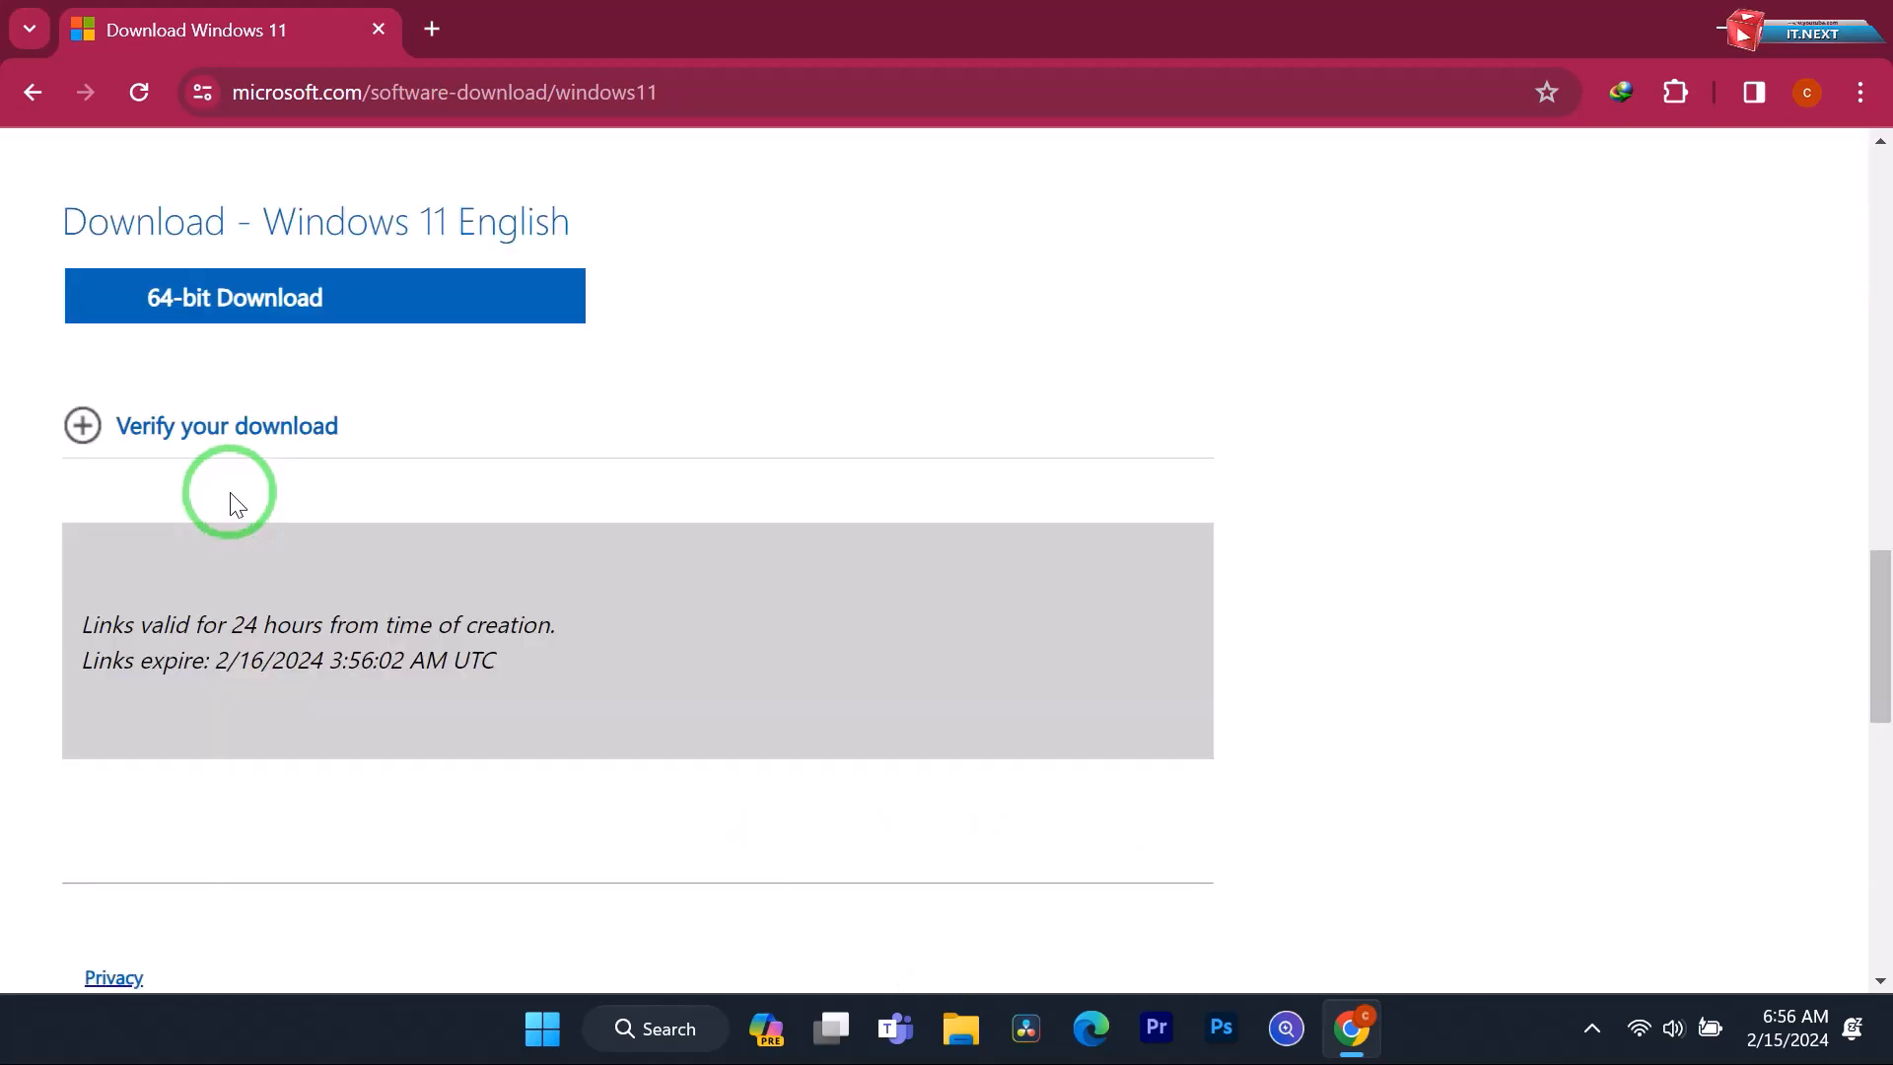
# Step: Request the 64-bit download under 'Download - Windows 11 English', prompting to save Win11_23H2_English_x64v2.iso
pyautogui.moveTo(63, 222)
pyautogui.mouseDown()
pyautogui.moveTo(237, 237)
pyautogui.moveTo(572, 219)
pyautogui.mouseUp()
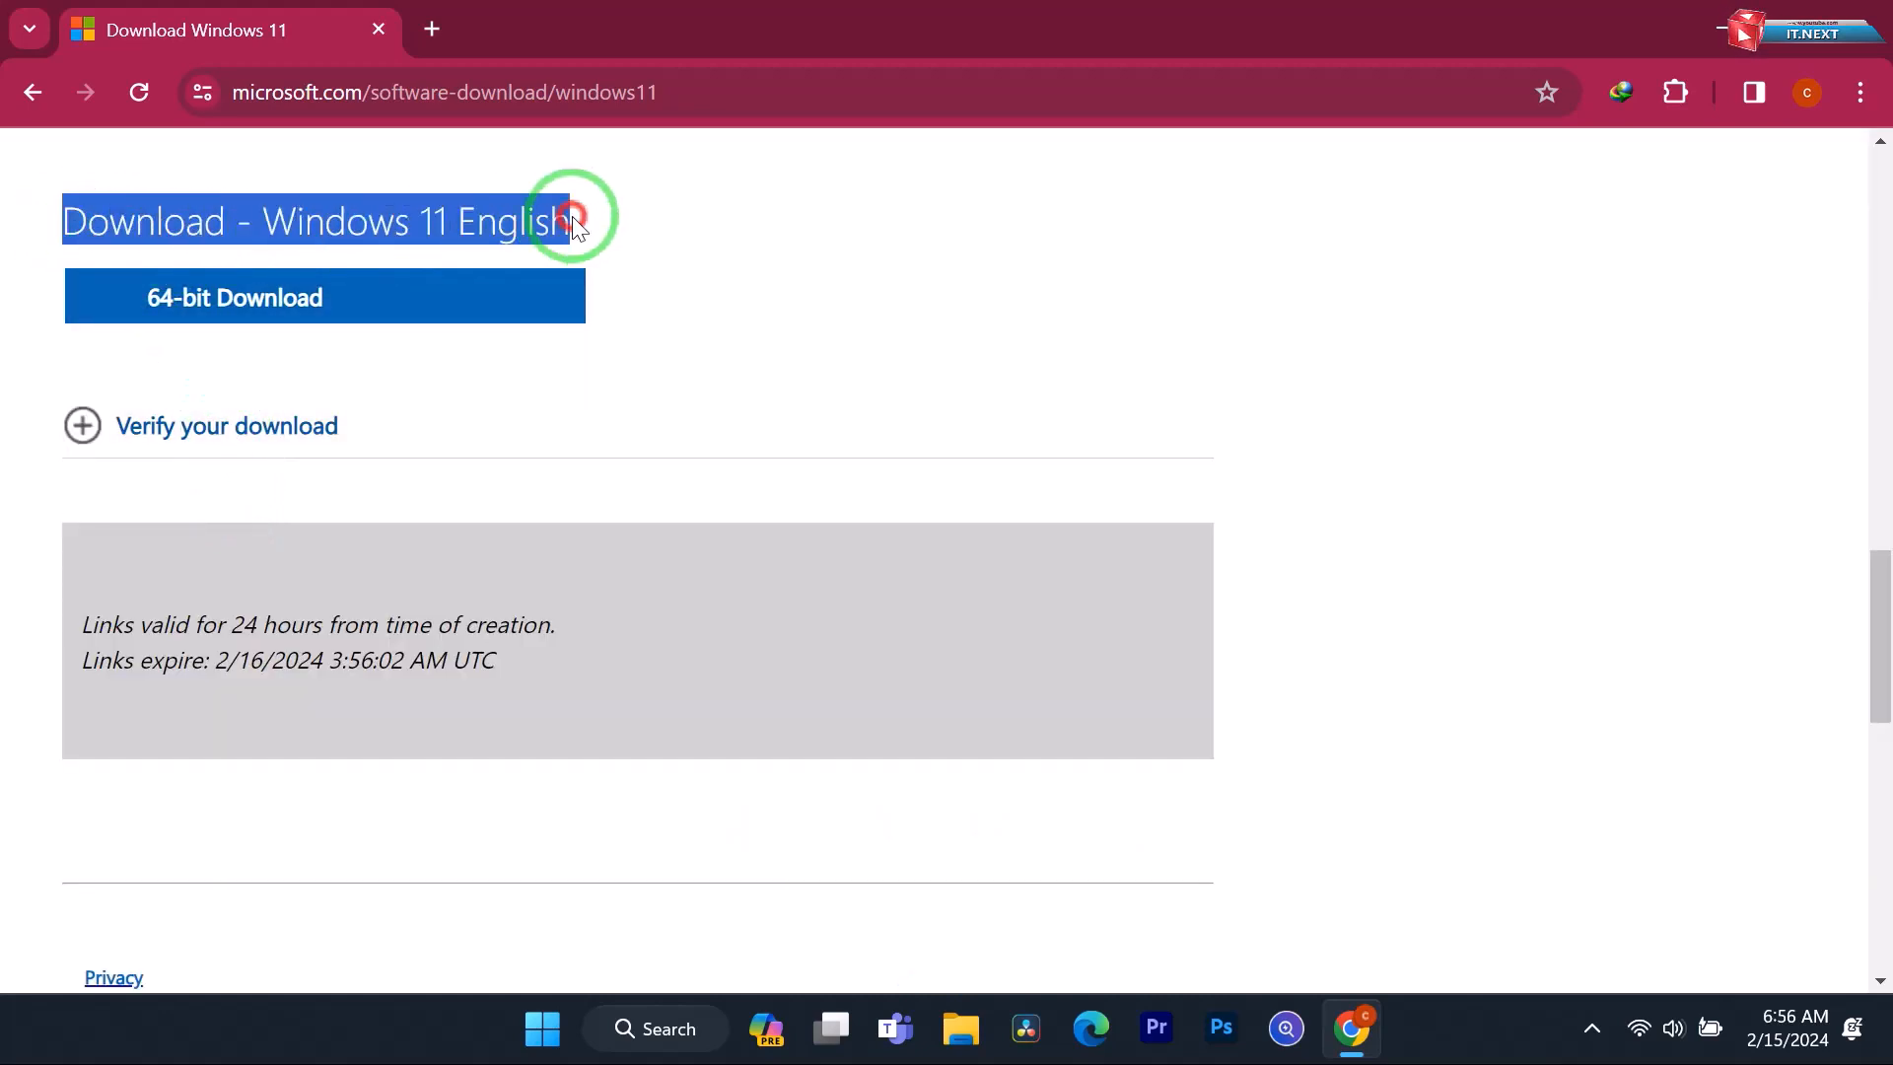
pyautogui.click(784, 306)
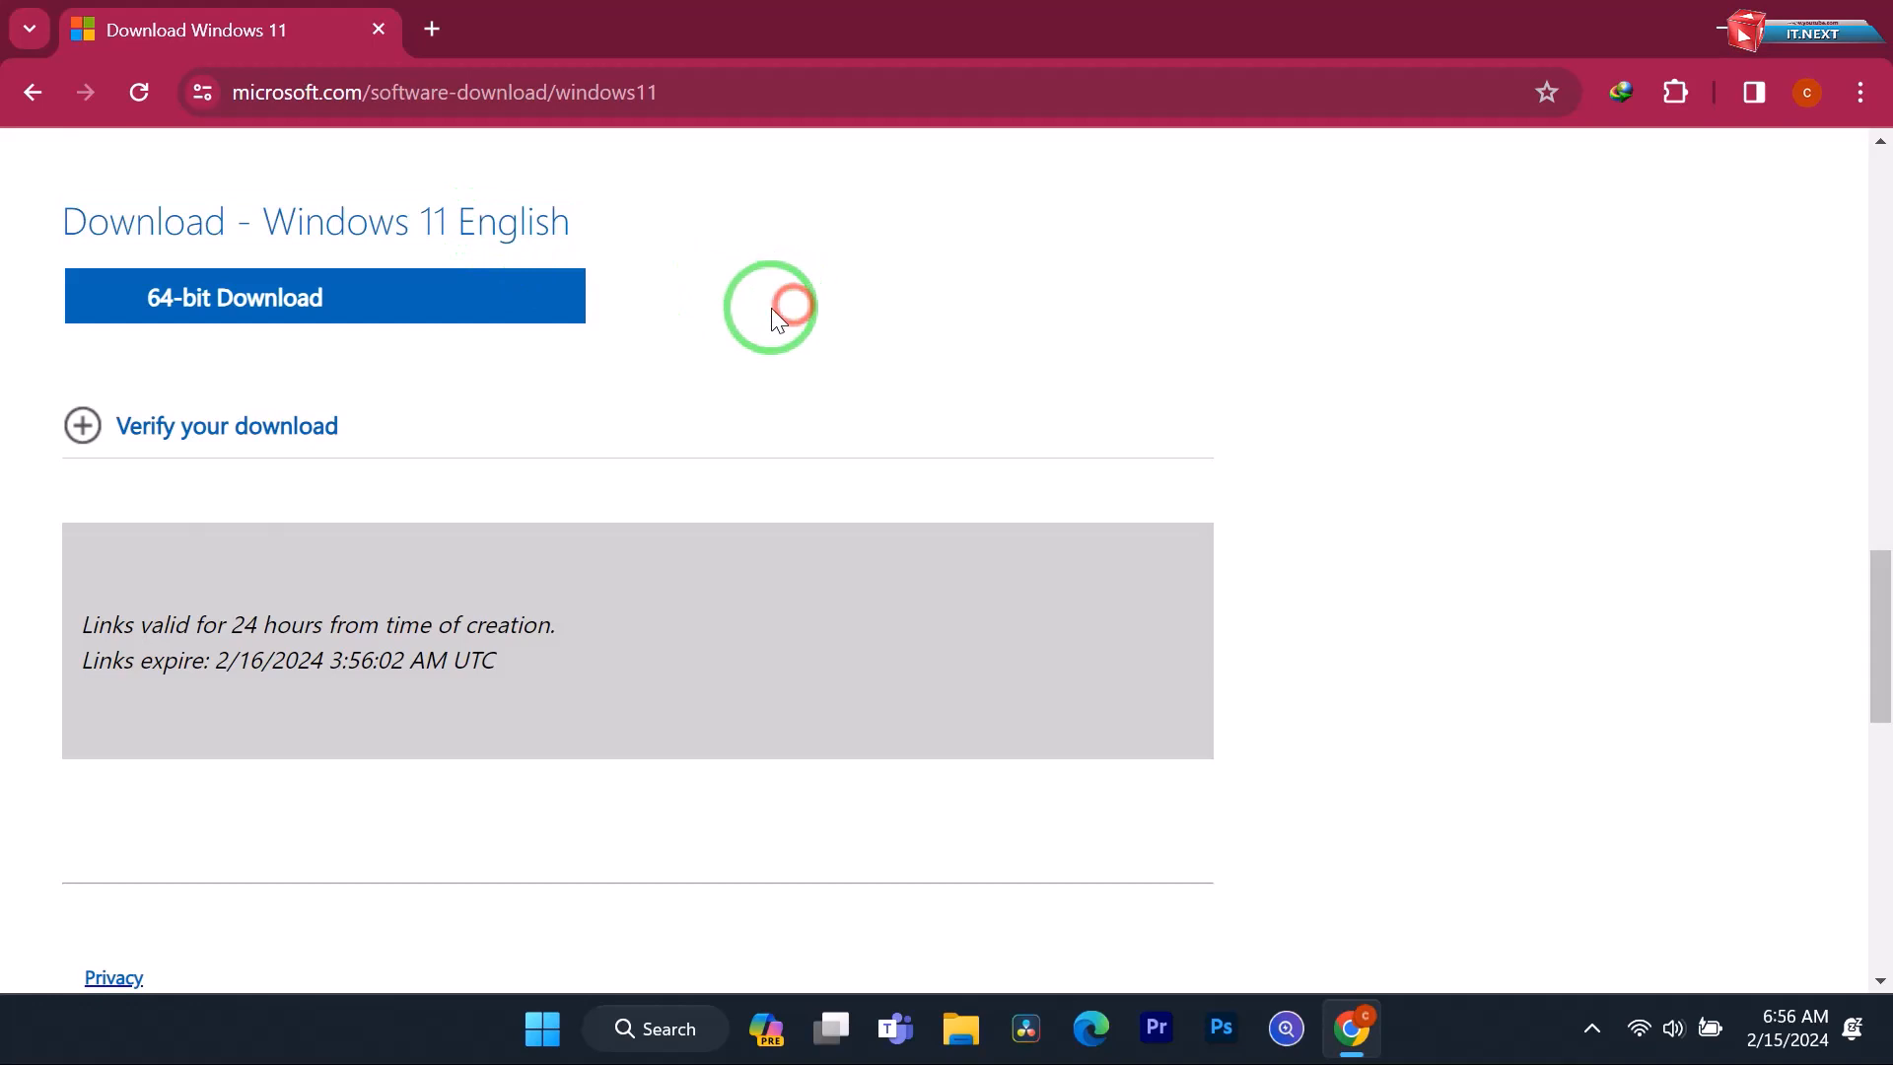
pyautogui.click(292, 298)
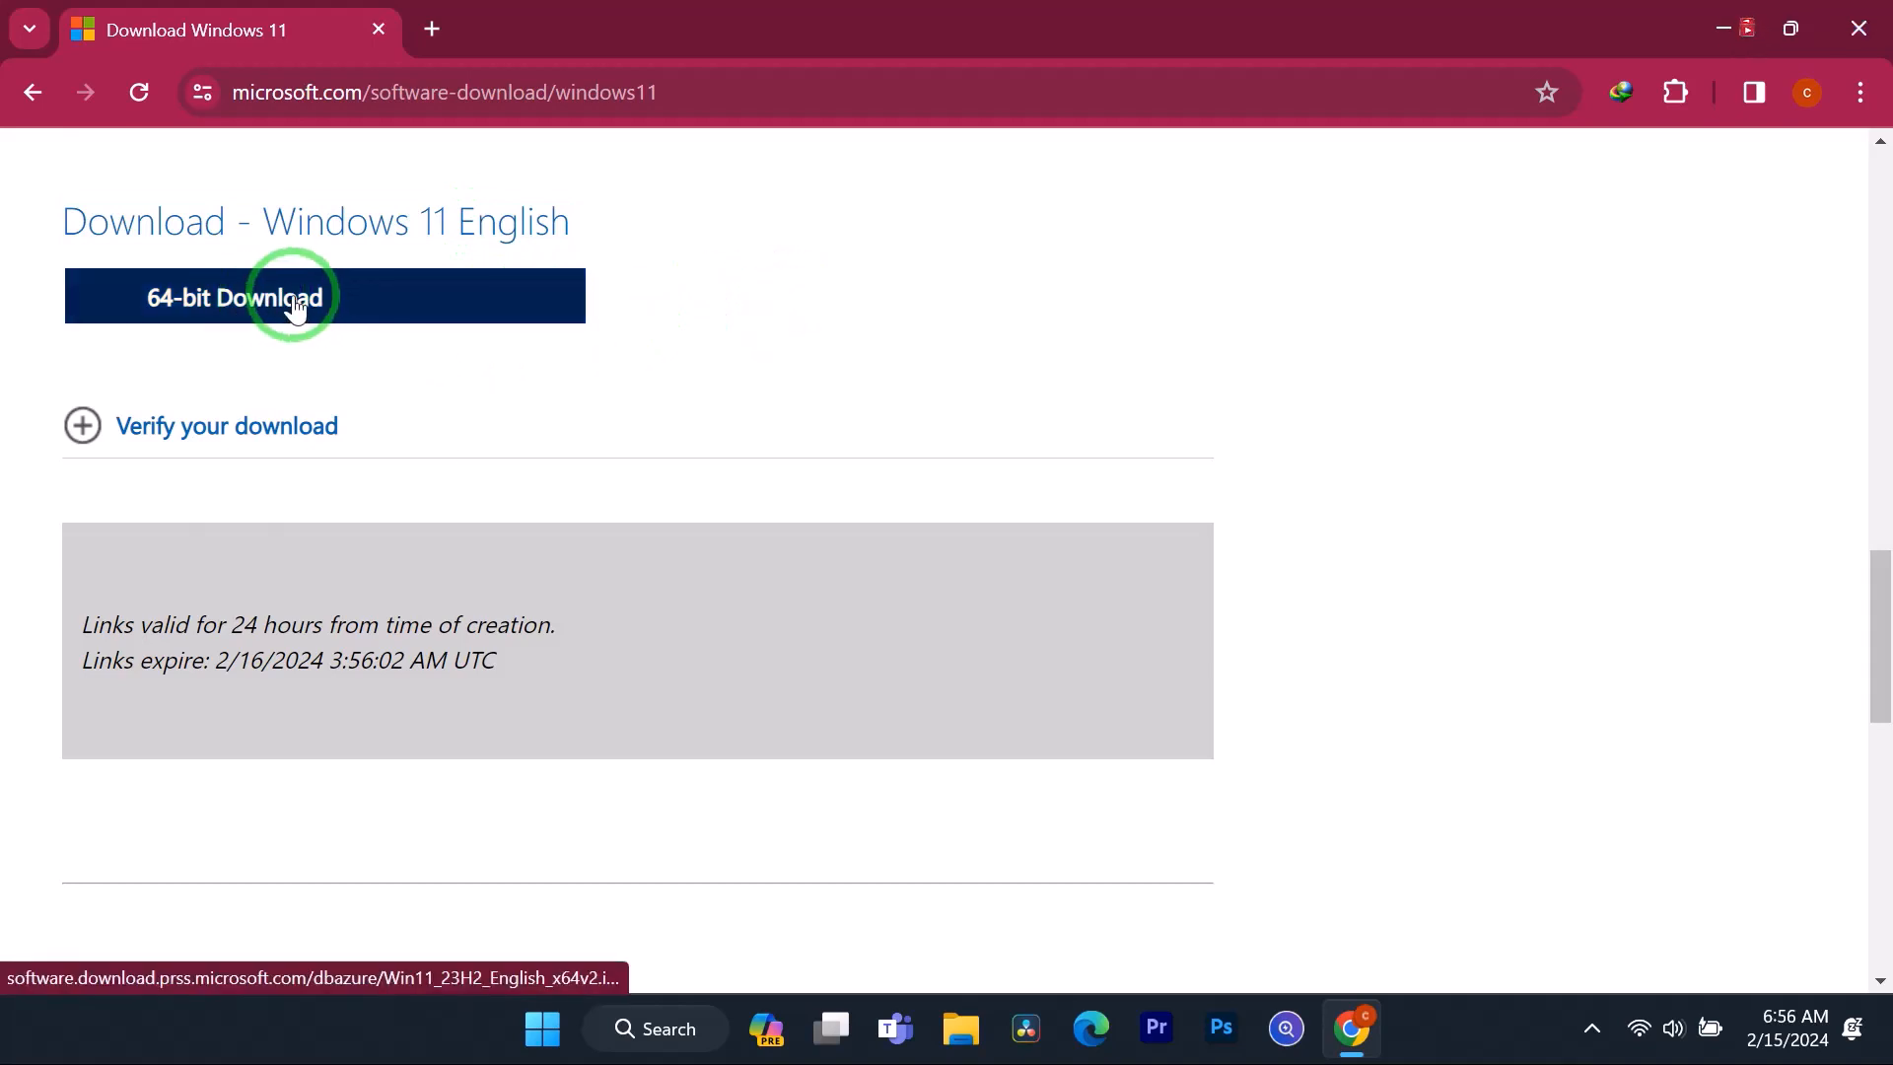
pyautogui.click(295, 300)
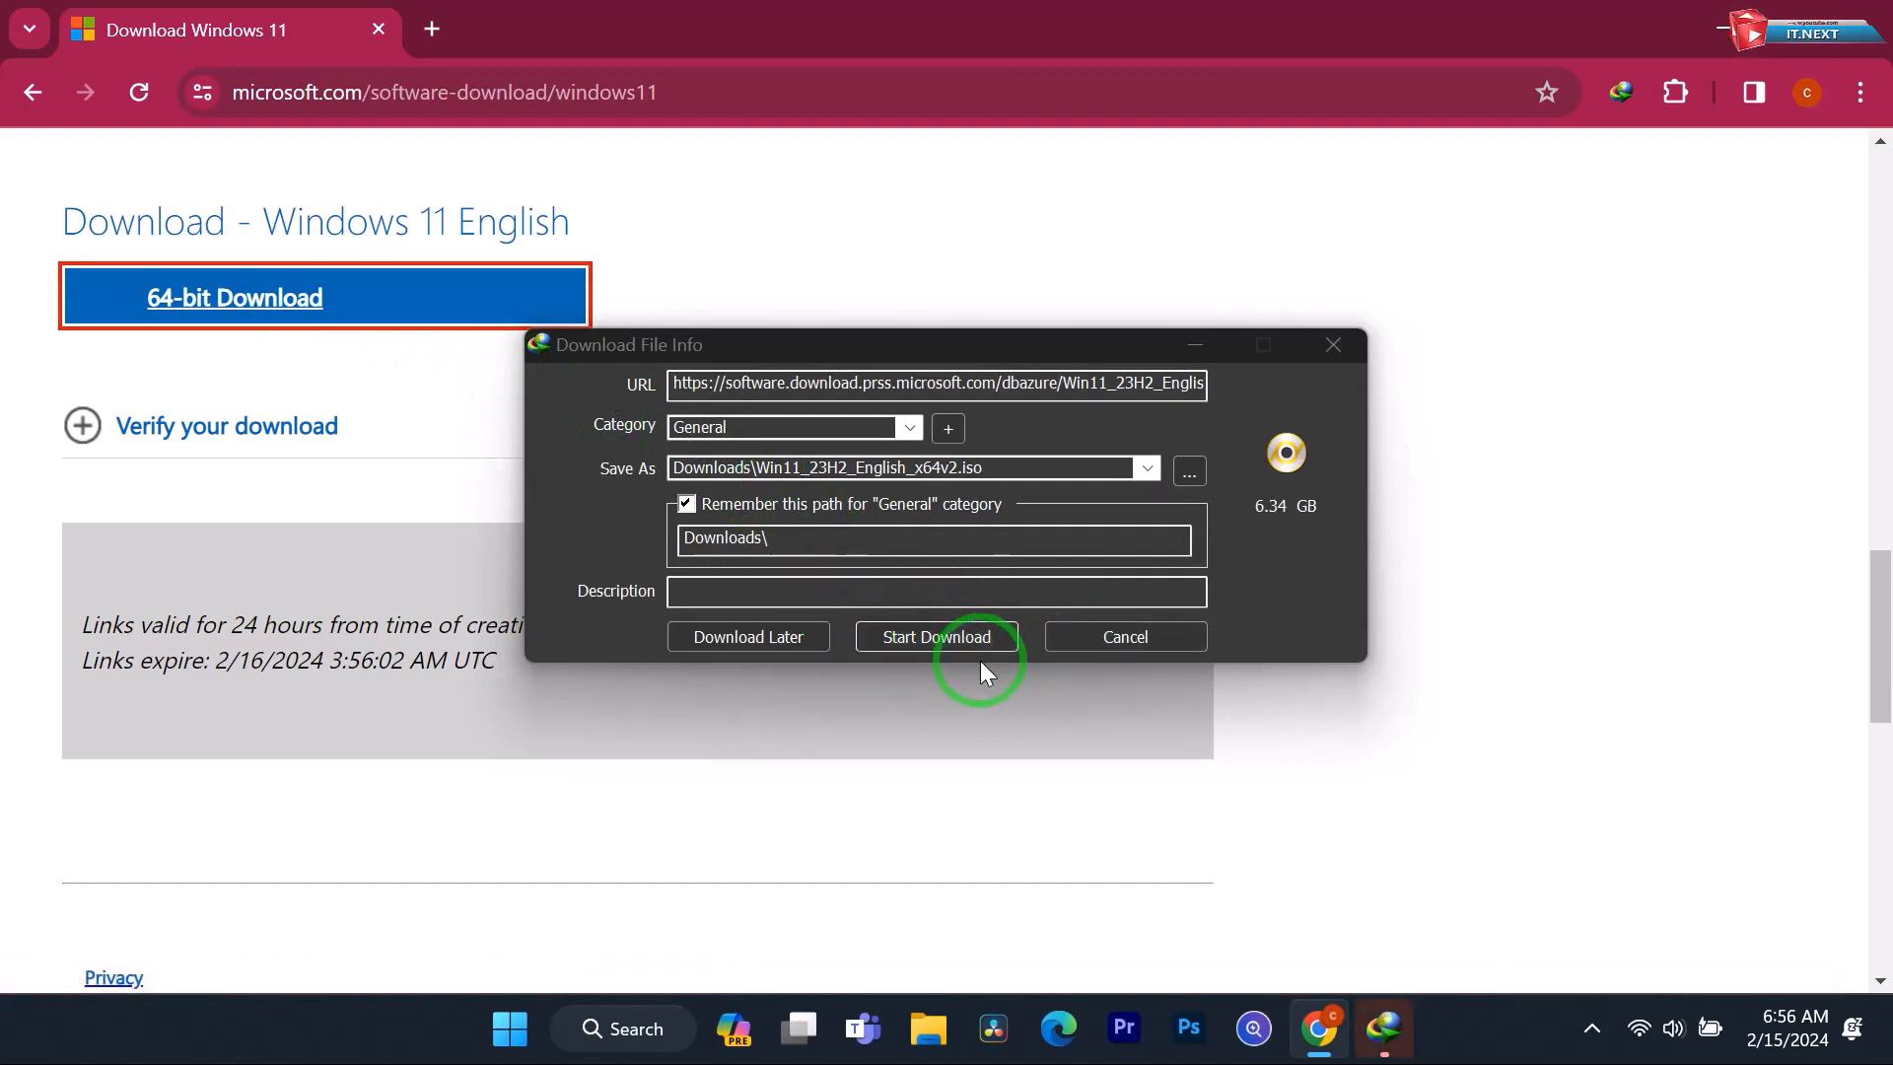
# Step: Start the IDM download of the 6.34 GB Win11_23H2_English_x64v2.iso into Downloads
pyautogui.moveTo(1002, 469); pyautogui.dragTo(664, 477)
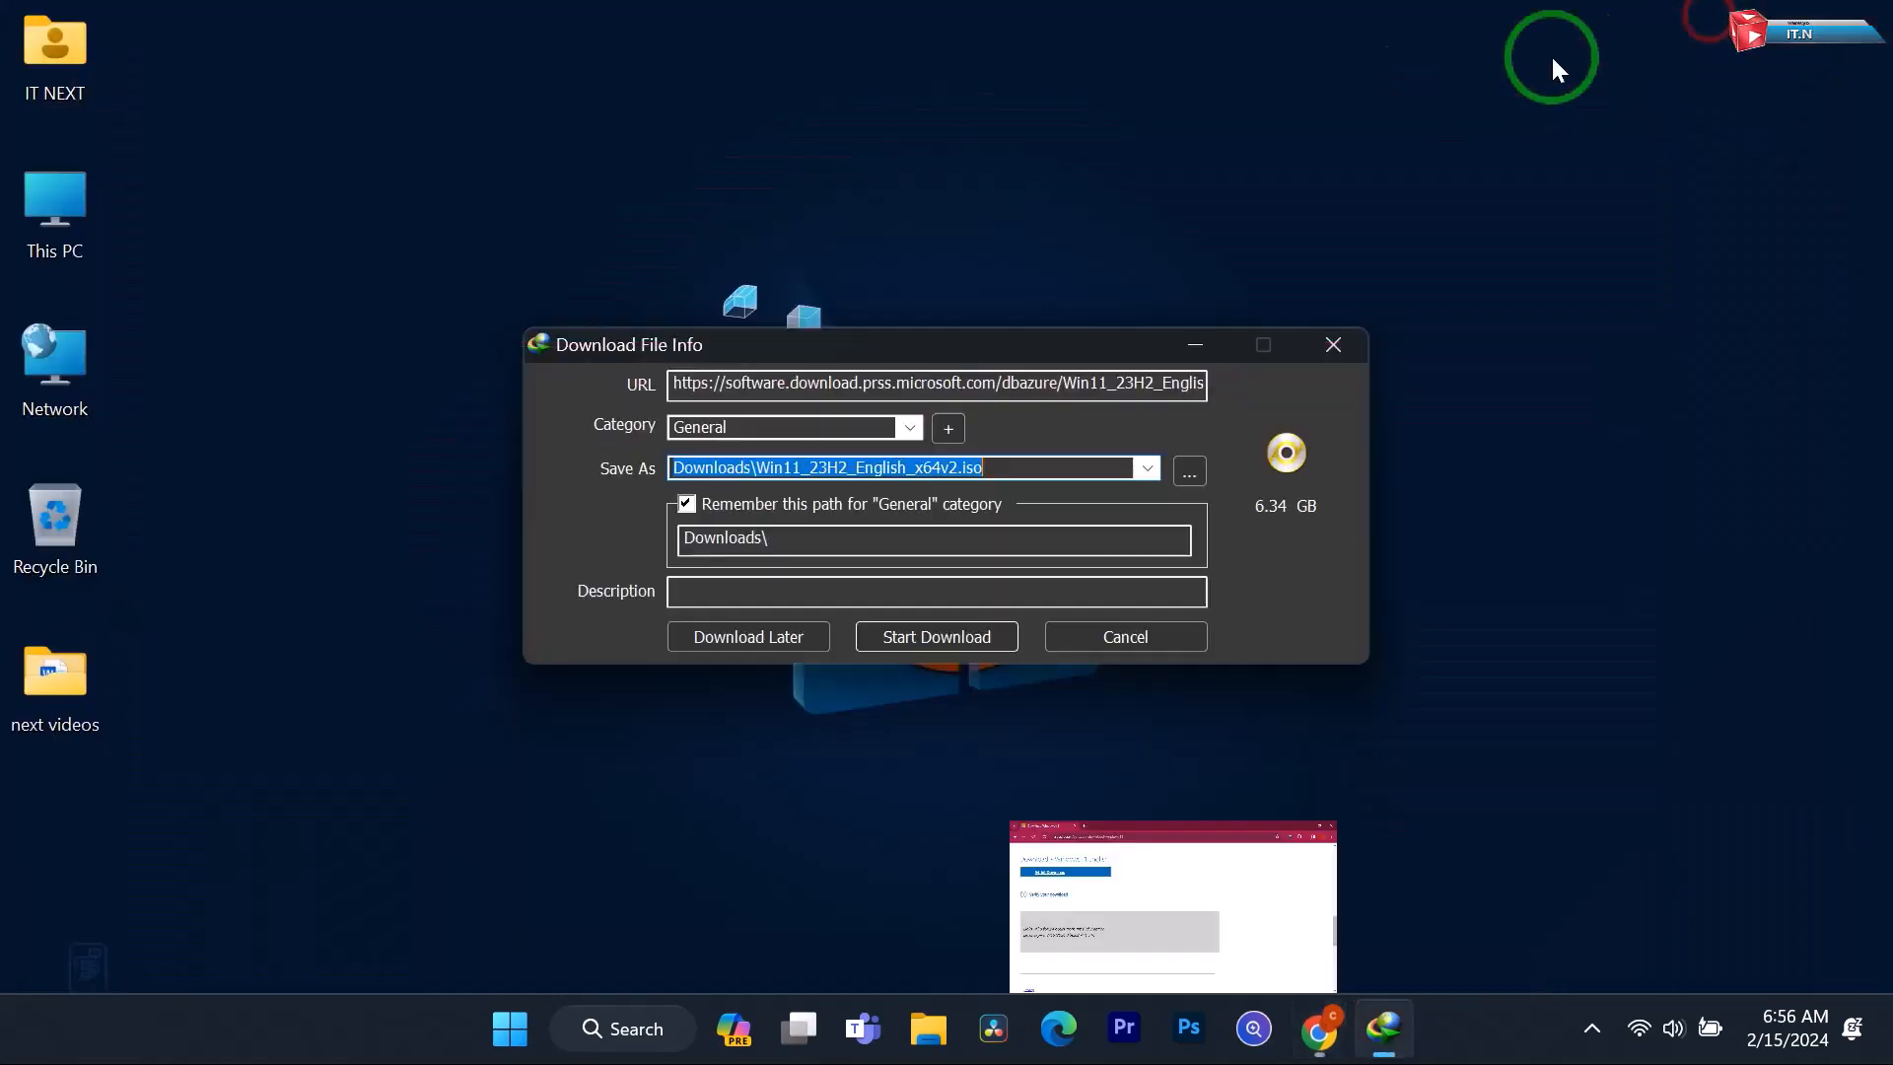
pyautogui.click(1077, 572)
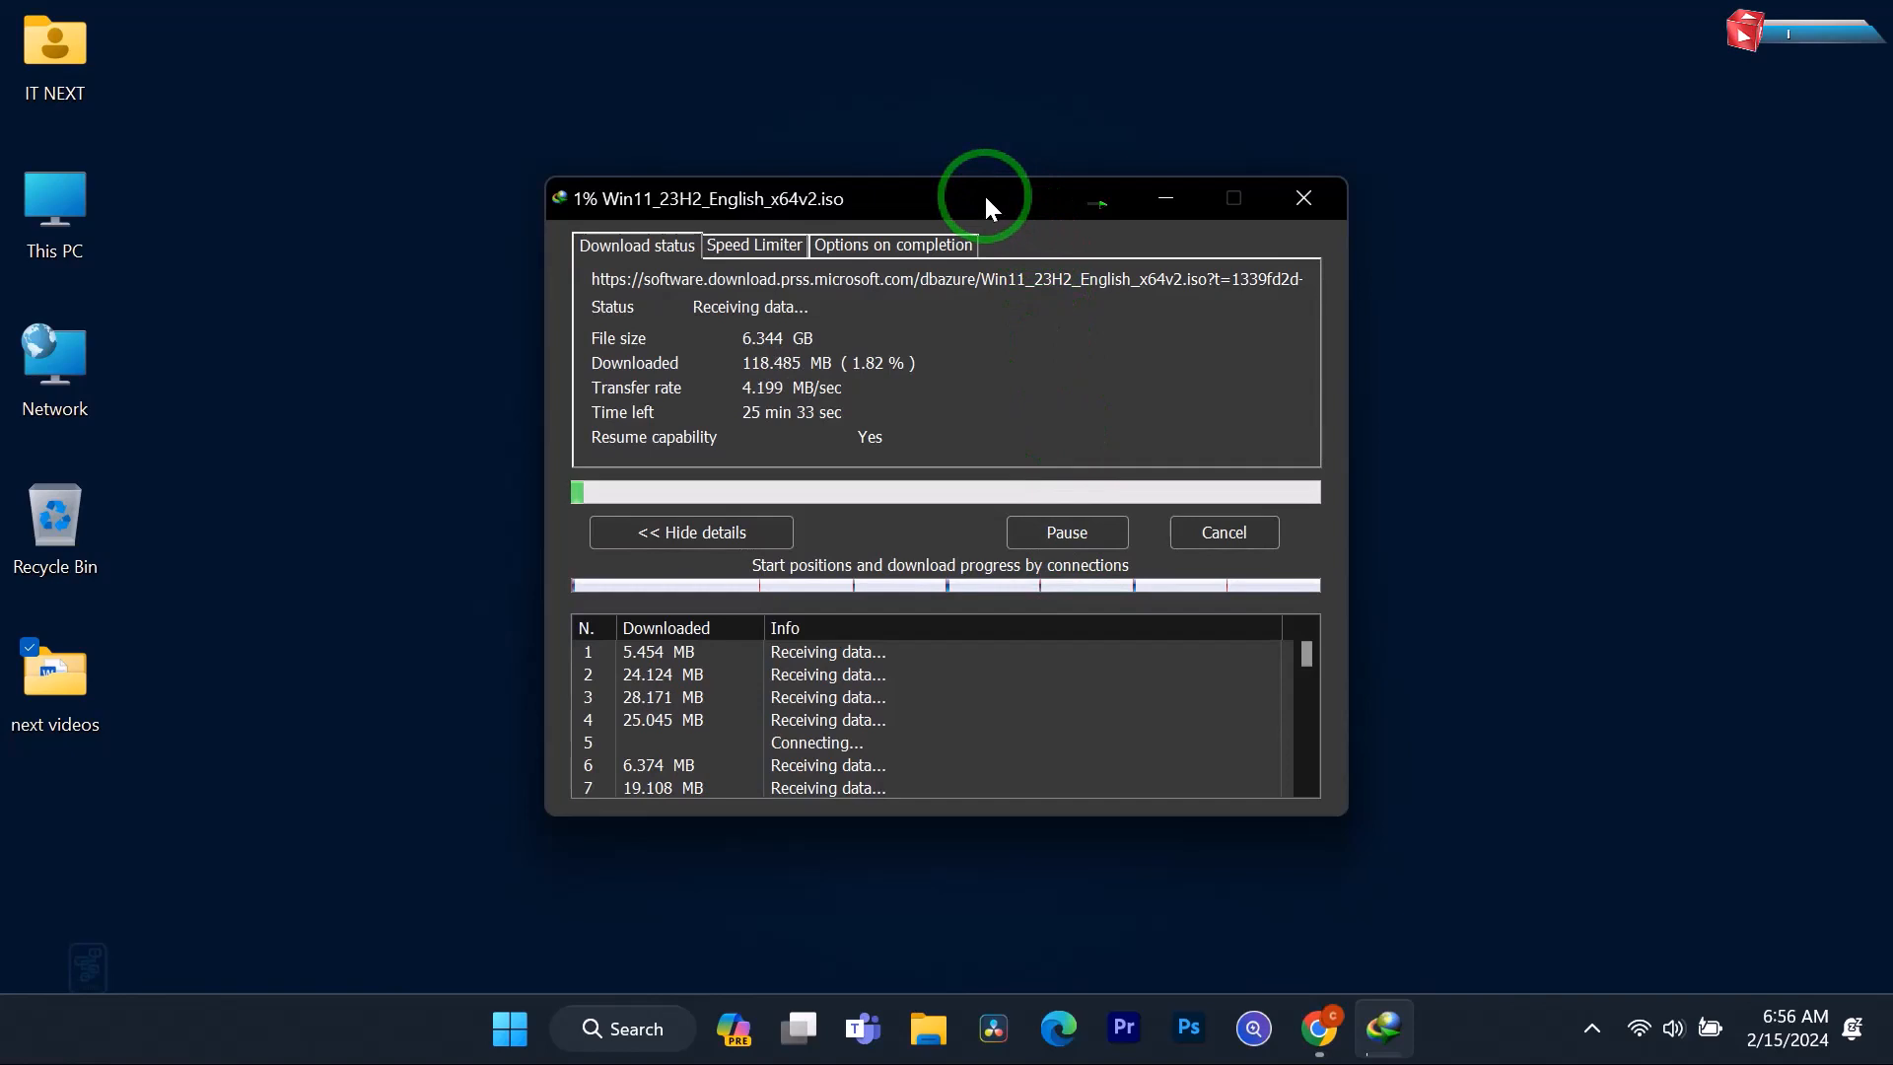
pyautogui.moveTo(983, 194); pyautogui.dragTo(1007, 193)
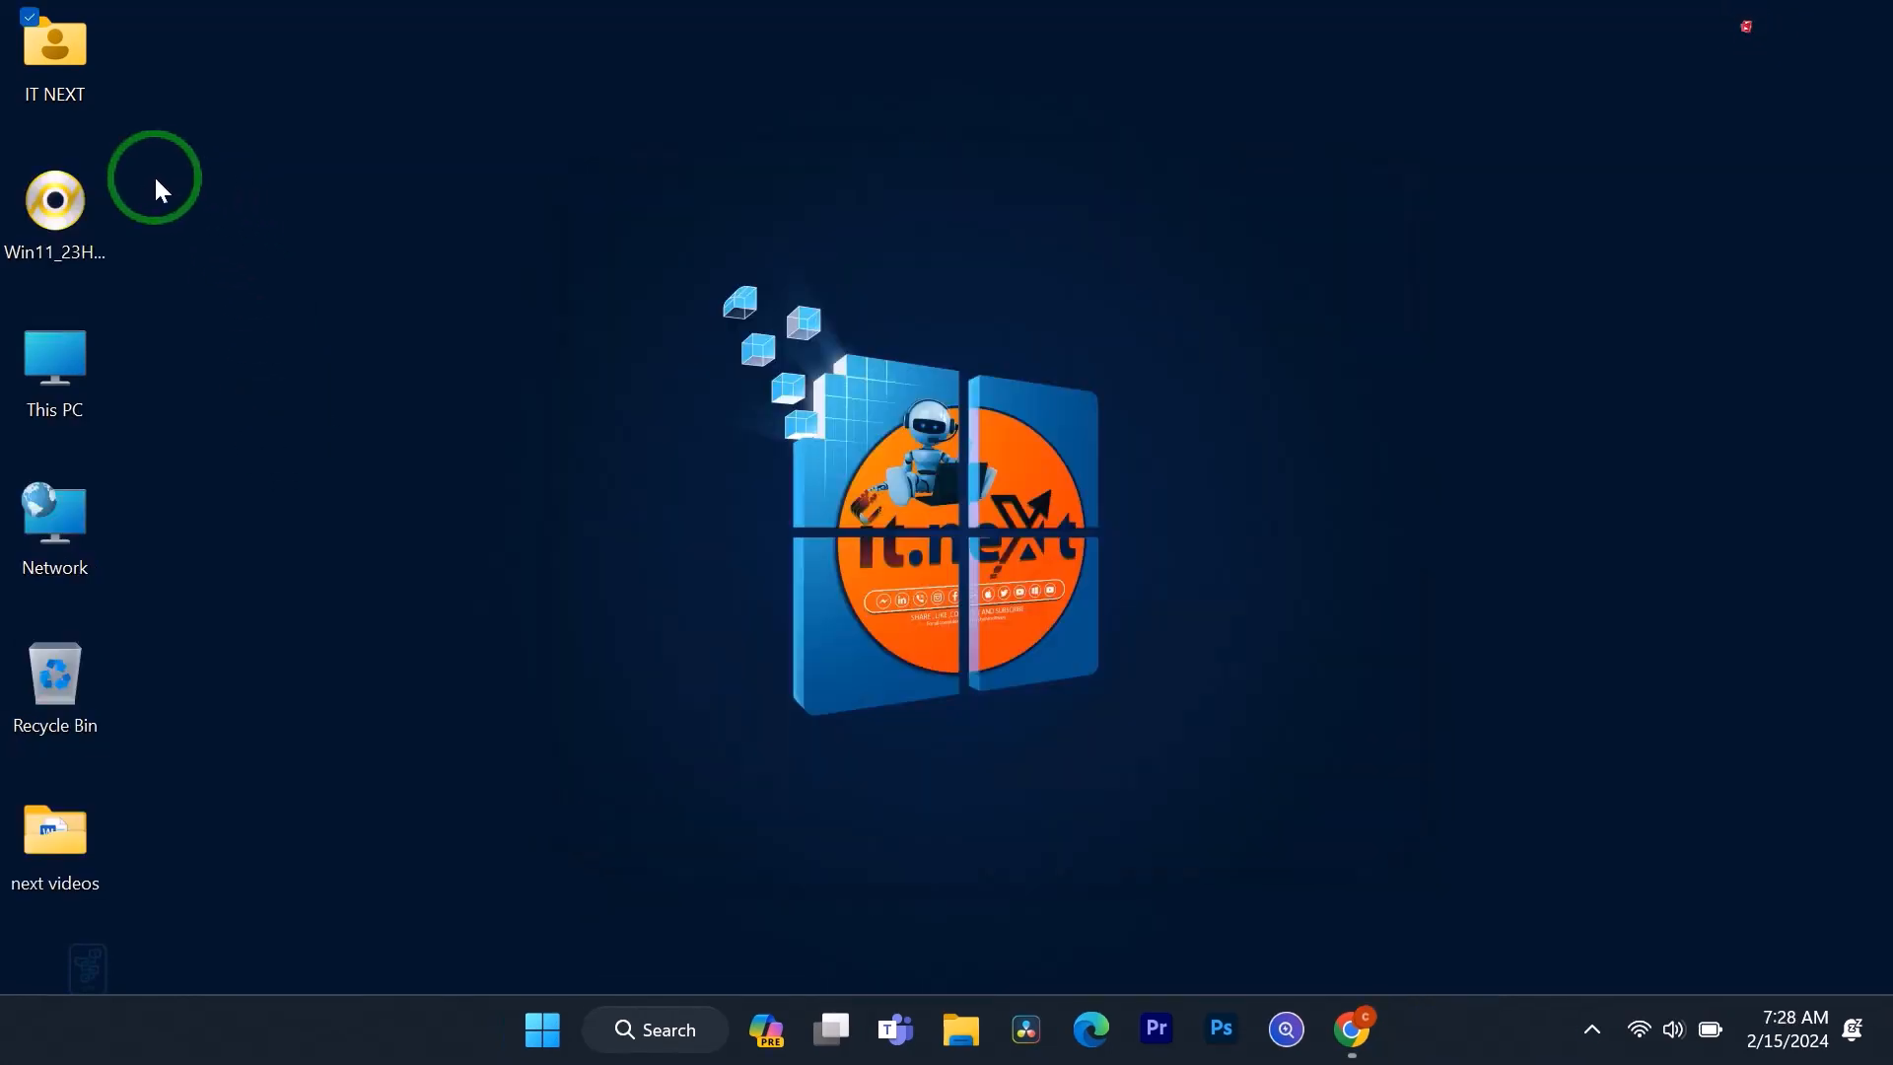
pyautogui.click(69, 221)
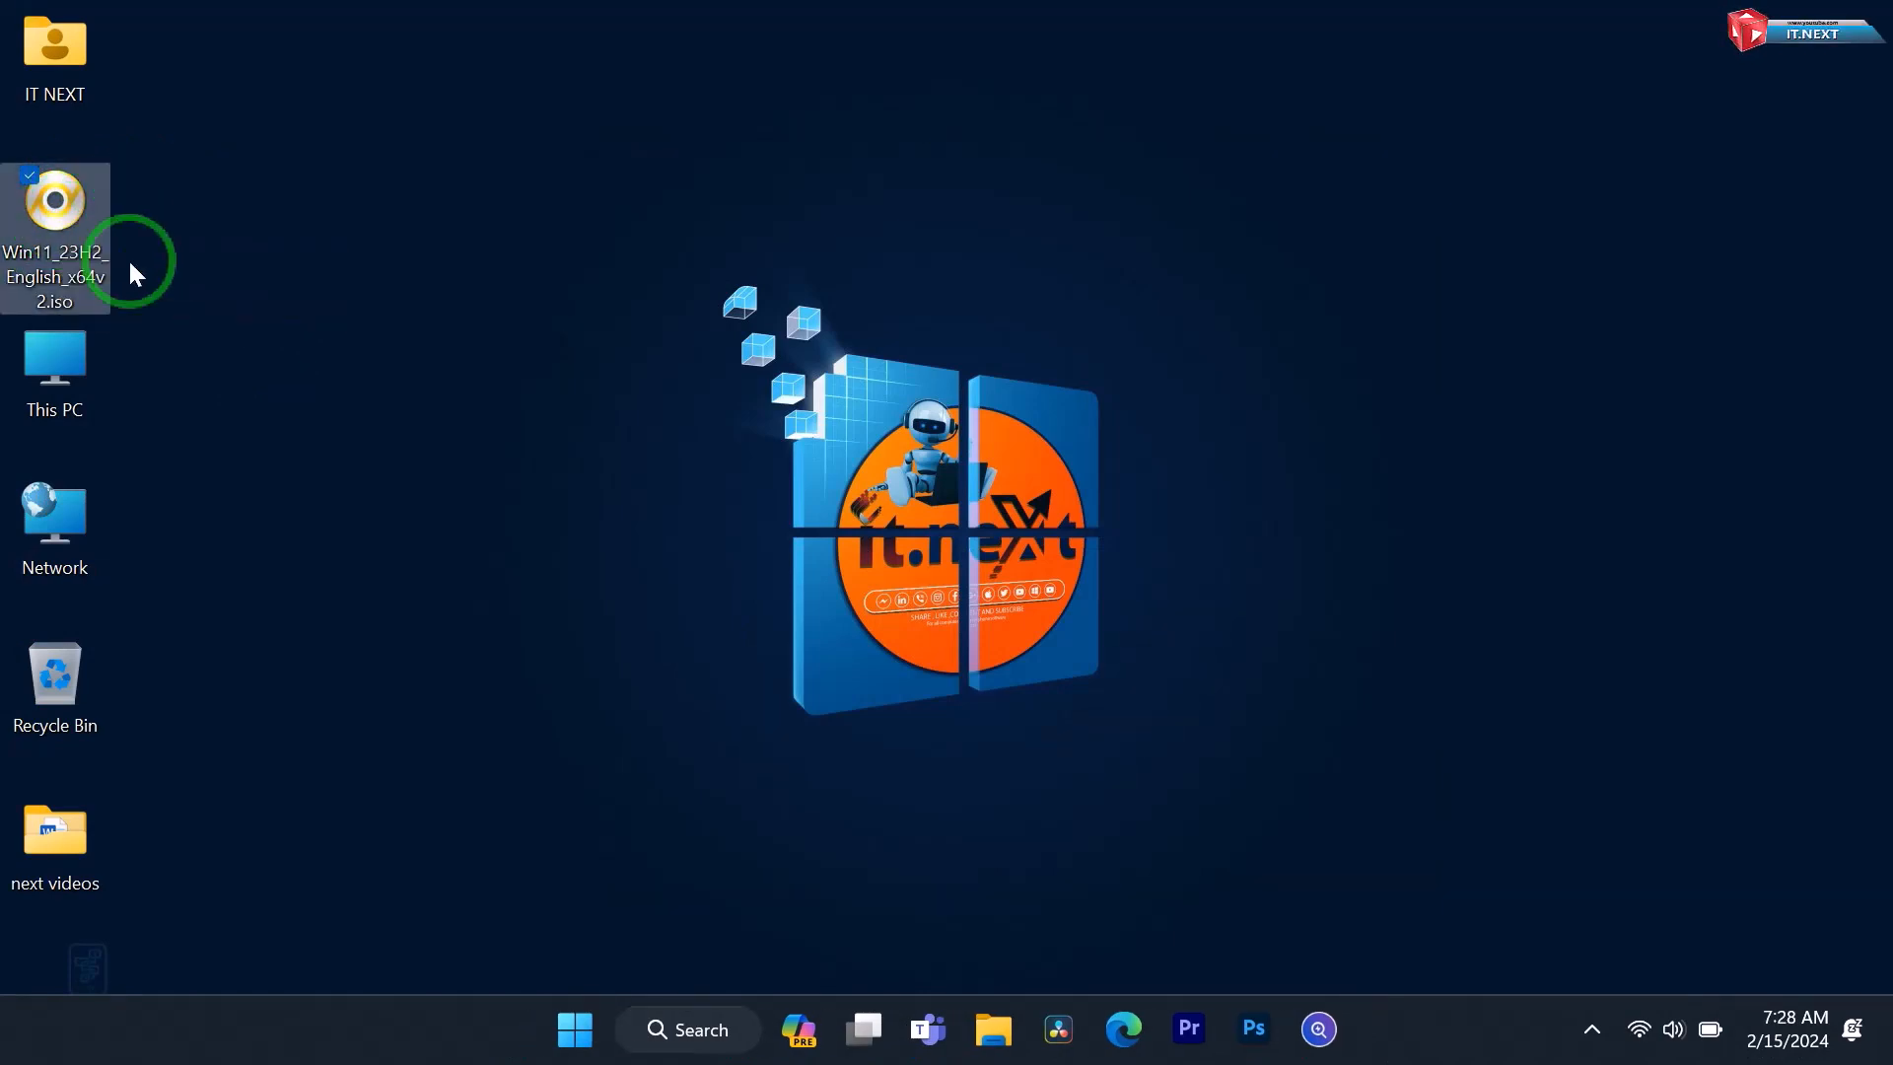